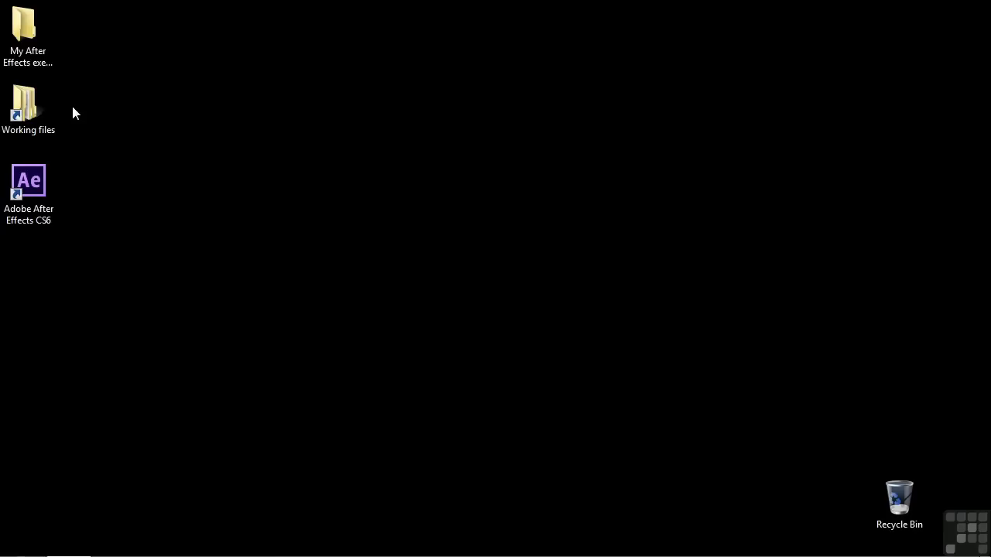
# Step: Open 1605-clone-tracker.aep from Working Files > After Effects projects in Windows Explorer
pyautogui.doubleClick(31, 107)
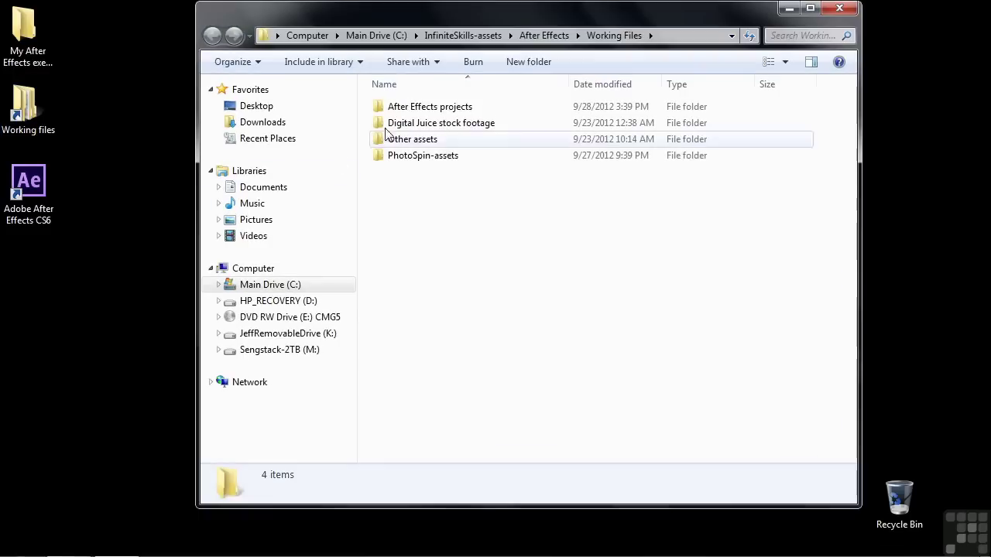
pyautogui.doubleClick(410, 106)
pyautogui.scroll(-14, 464, 128)
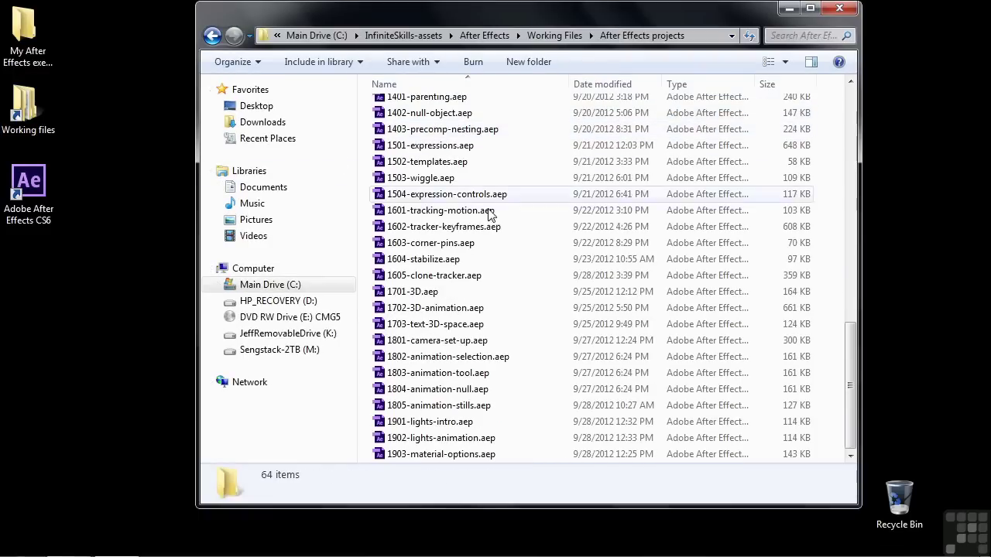
pyautogui.doubleClick(436, 276)
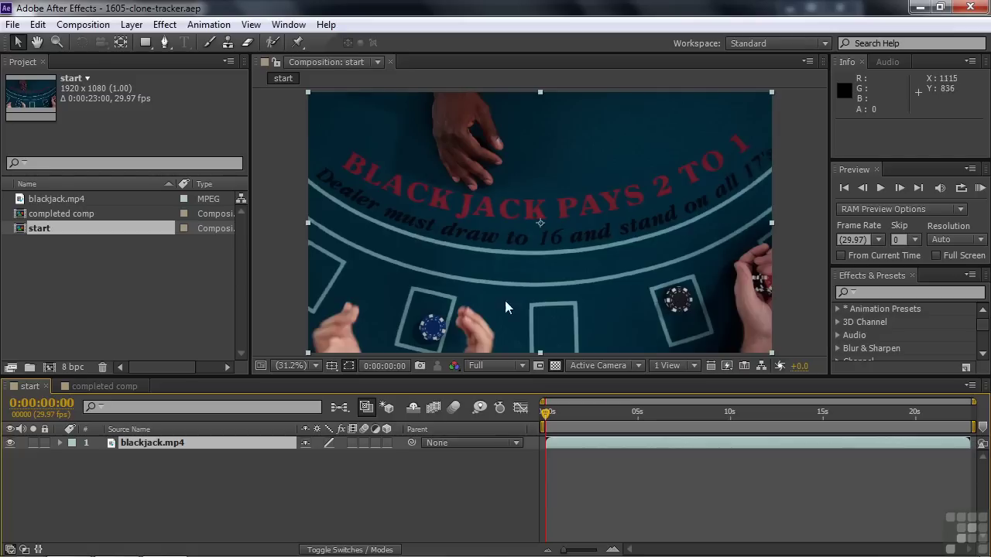
pyautogui.click(107, 387)
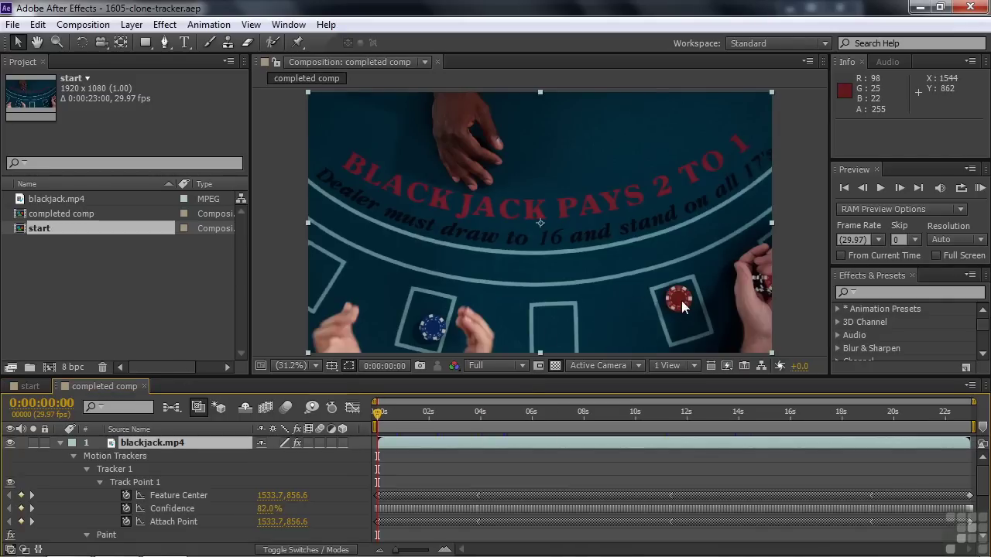
pyautogui.moveTo(982, 488); pyautogui.dragTo(981, 511)
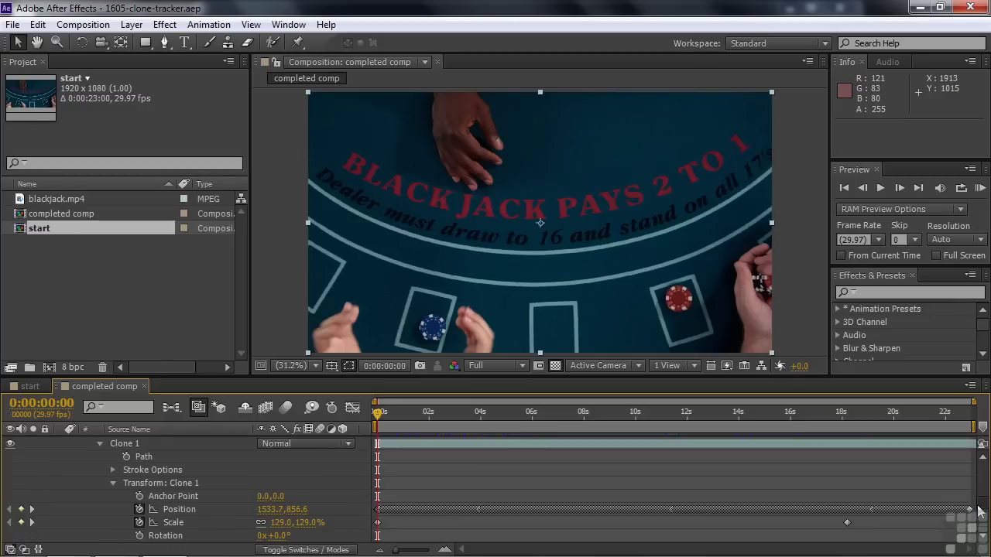
pyautogui.click(10, 445)
pyautogui.click(9, 445)
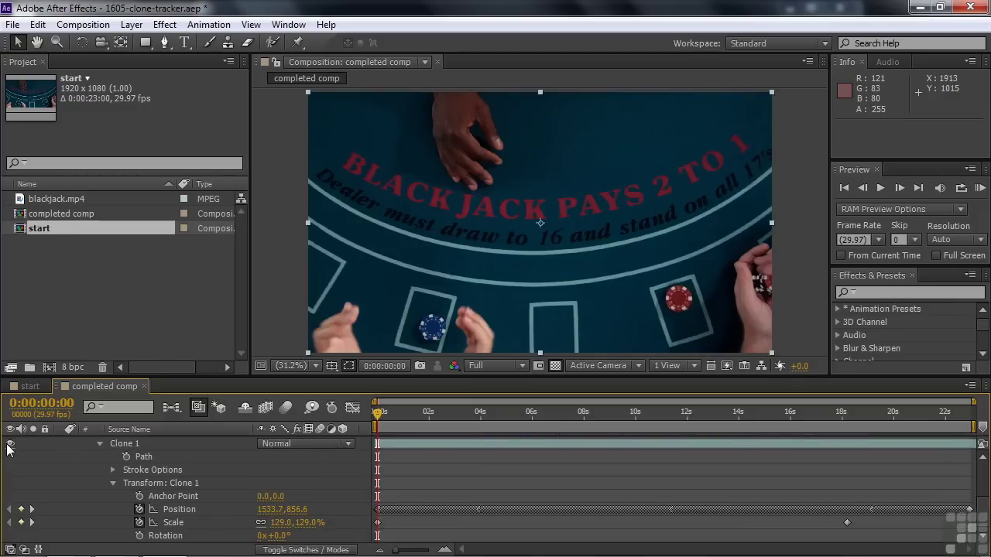
pyautogui.moveTo(377, 418)
pyautogui.mouseDown()
pyautogui.moveTo(929, 391)
pyautogui.moveTo(964, 406)
pyautogui.moveTo(676, 440)
pyautogui.moveTo(377, 422)
pyautogui.mouseUp()
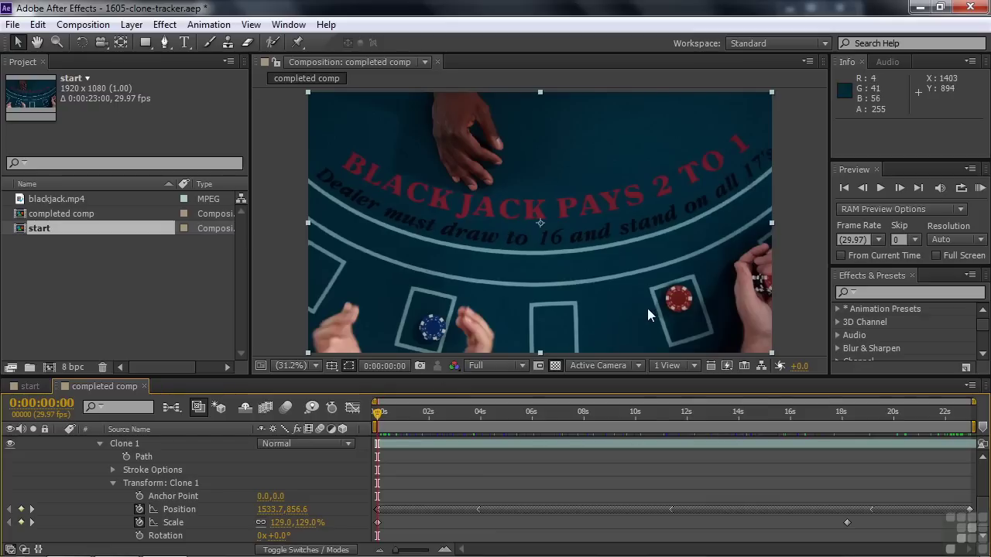
pyautogui.click(28, 386)
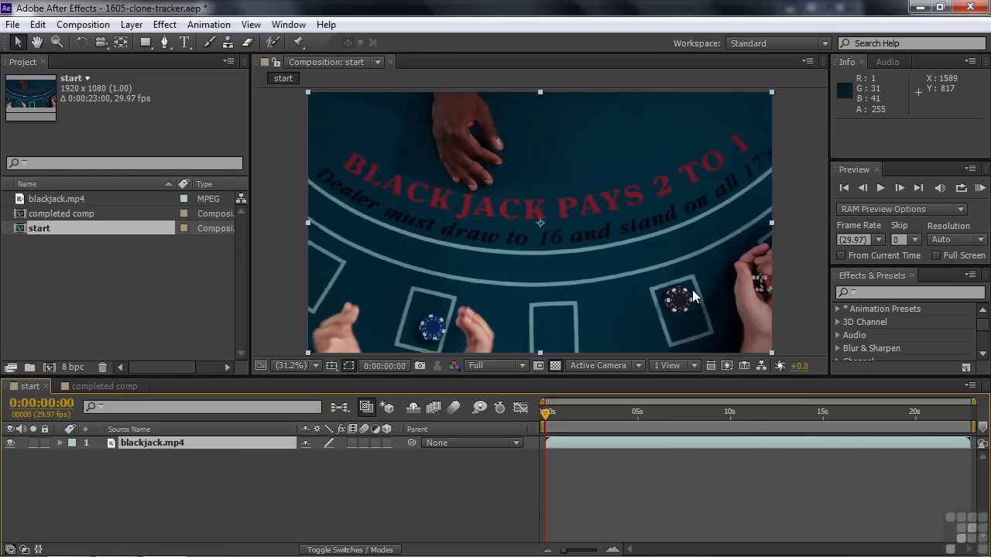
# Step: Show an enlarged Tracker panel with Motion Source set to blackjack.mp4 and that layer selected
pyautogui.click(289, 24)
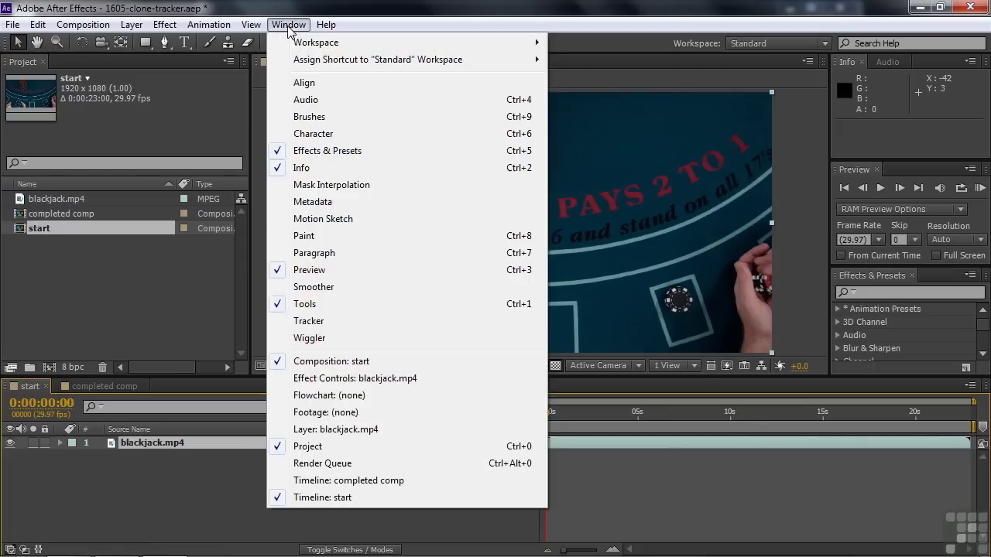
pyautogui.click(309, 320)
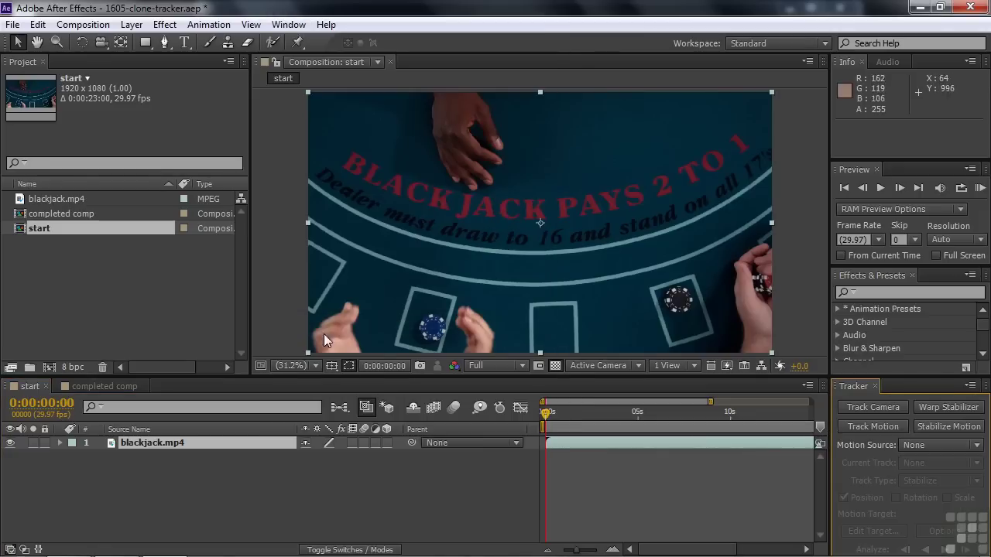
pyautogui.moveTo(907, 366); pyautogui.dragTo(844, 350)
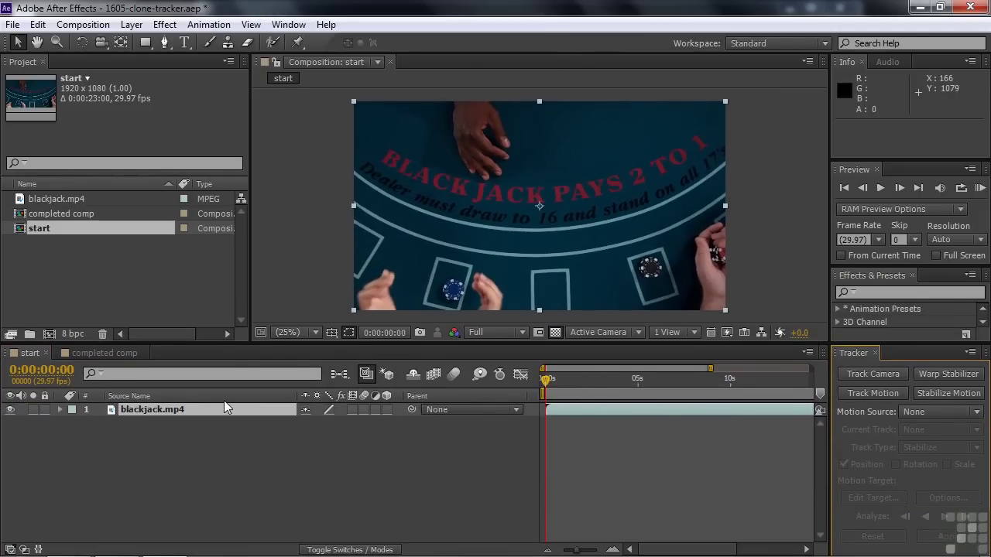
pyautogui.click(977, 412)
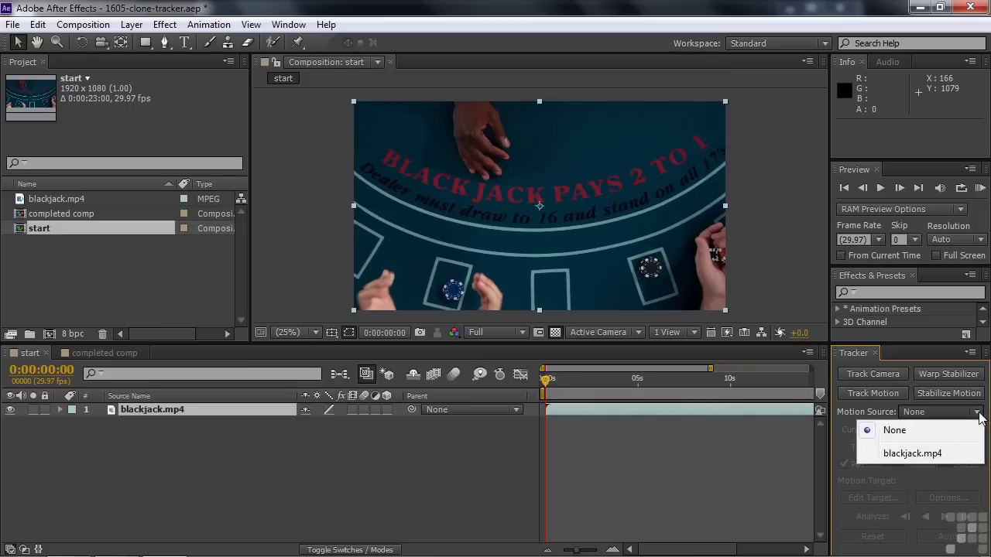
pyautogui.click(912, 454)
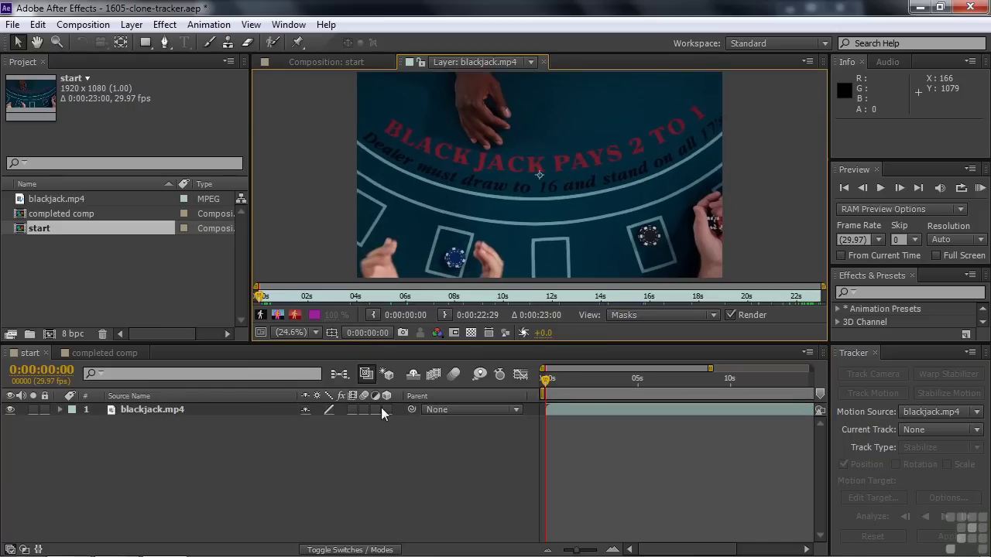
pyautogui.click(135, 410)
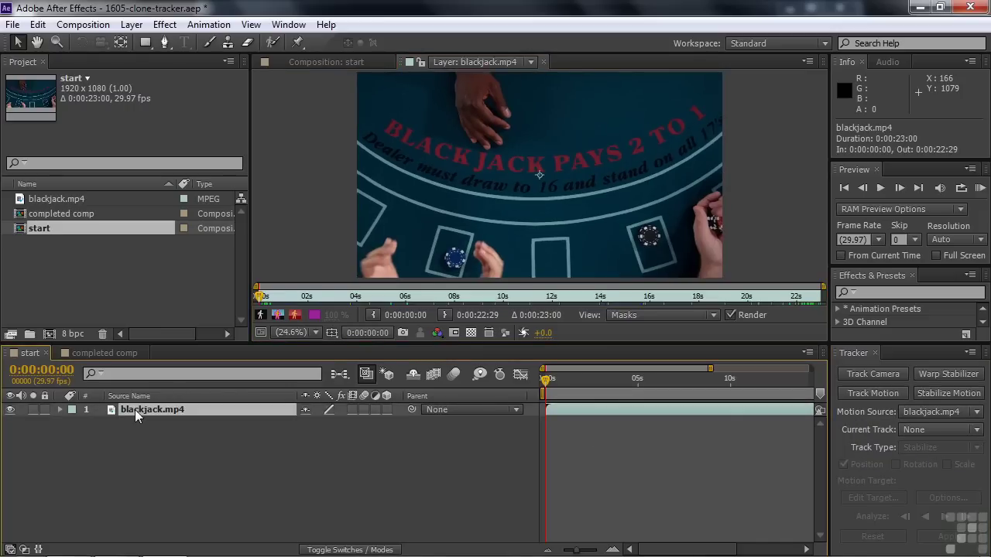
# Step: Add Tracker 1 and zoom the layer view to 100% near the black chip
pyautogui.click(870, 394)
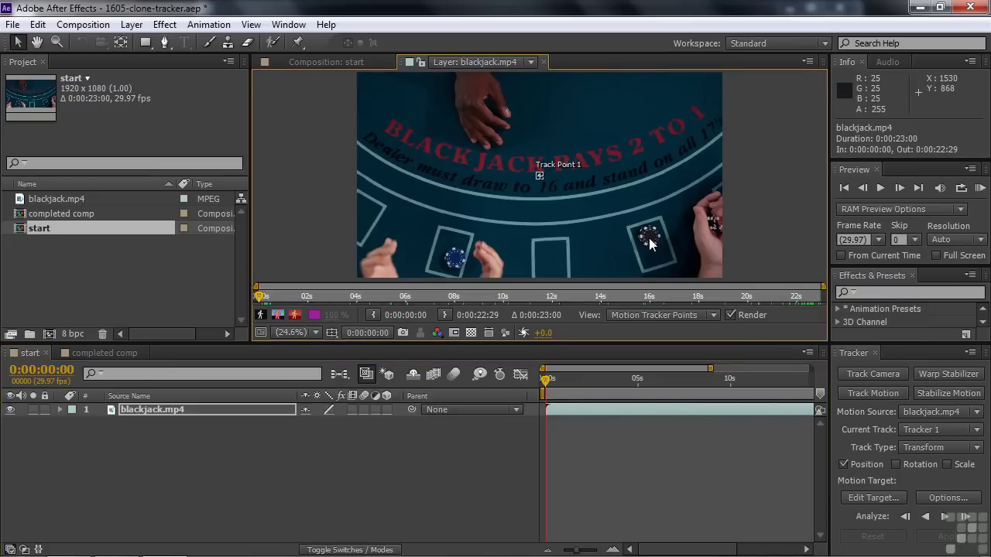
pyautogui.press('.')
pyautogui.press('.')
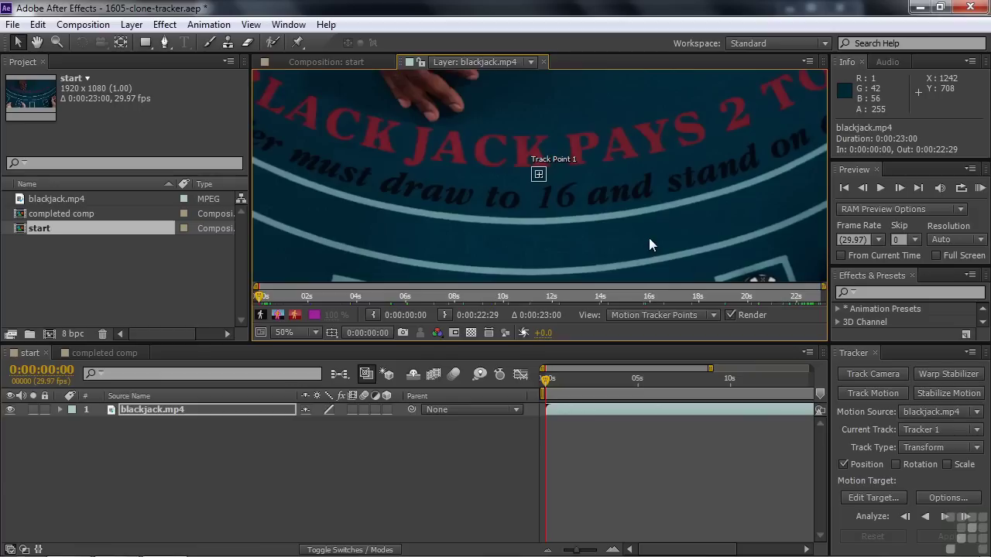
pyautogui.press('h')
pyautogui.moveTo(670, 214); pyautogui.dragTo(491, 147)
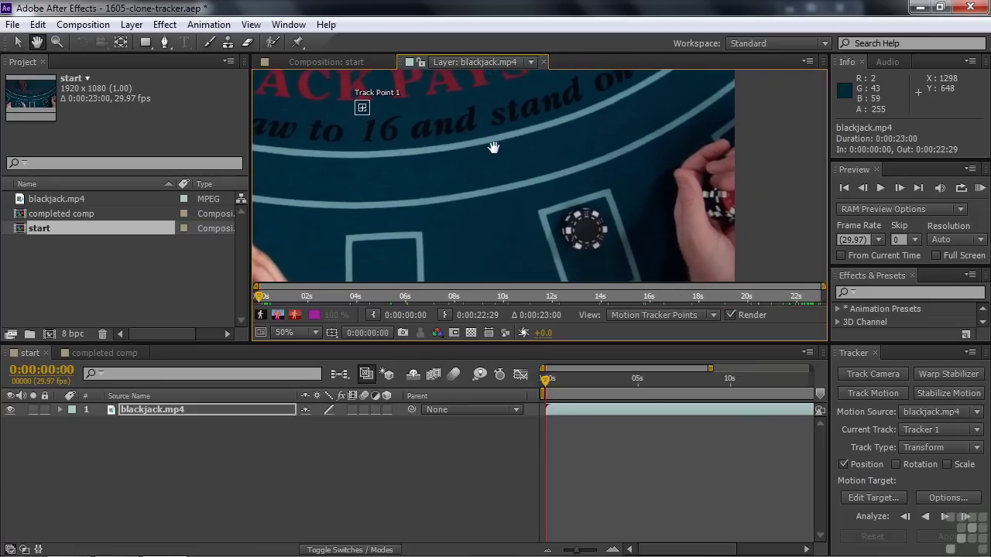
pyautogui.press('v')
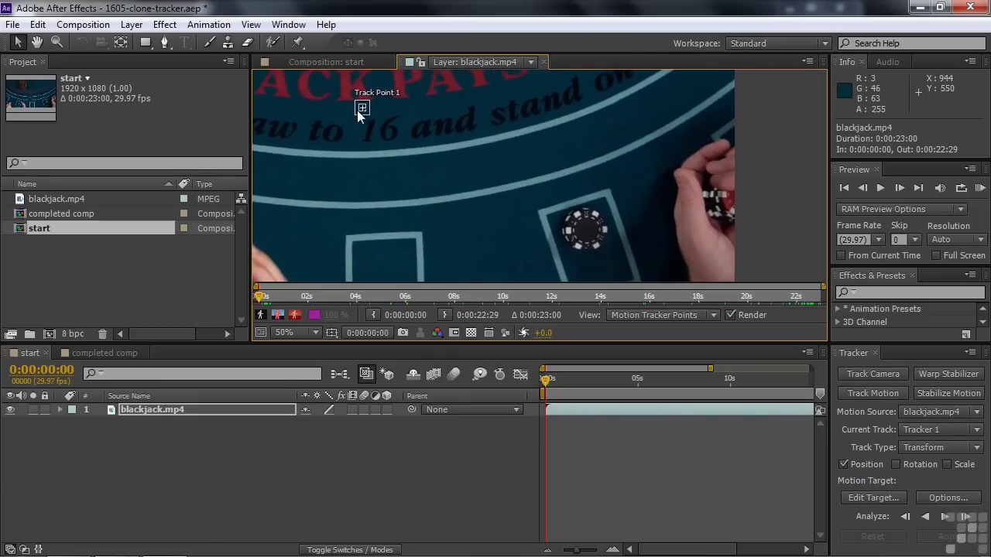
pyautogui.press('.')
pyautogui.press('.')
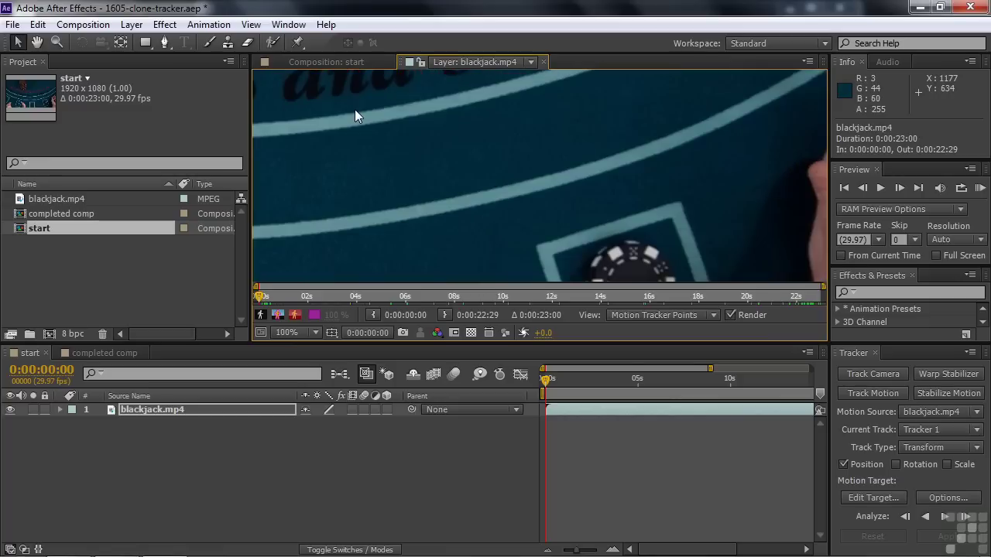
pyautogui.press('h')
pyautogui.moveTo(340, 103); pyautogui.dragTo(438, 190)
pyautogui.moveTo(345, 143); pyautogui.dragTo(787, 231)
pyautogui.press('v')
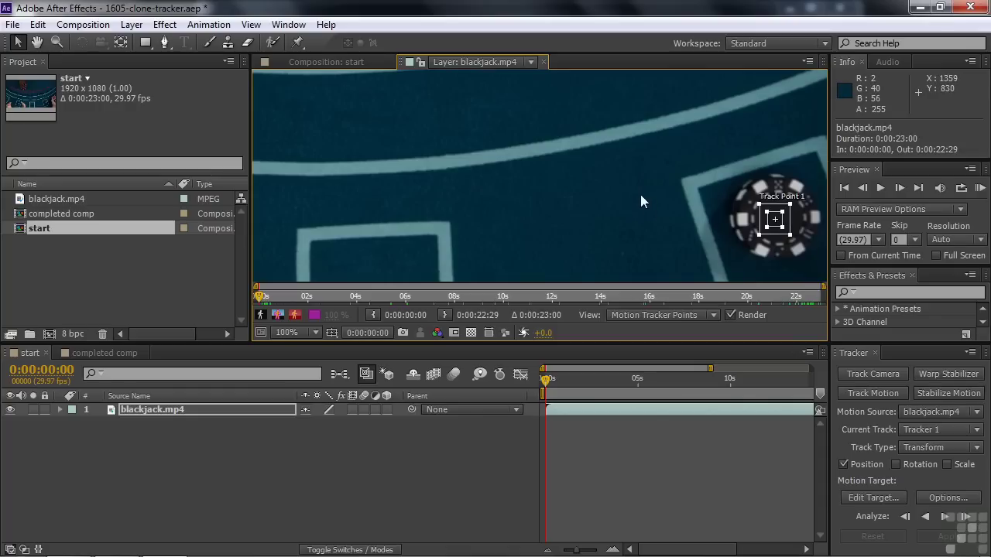
# Step: Centre Track Point 1 on the black chip and fit its search and feature boxes around it
pyautogui.moveTo(642, 194); pyautogui.dragTo(449, 137)
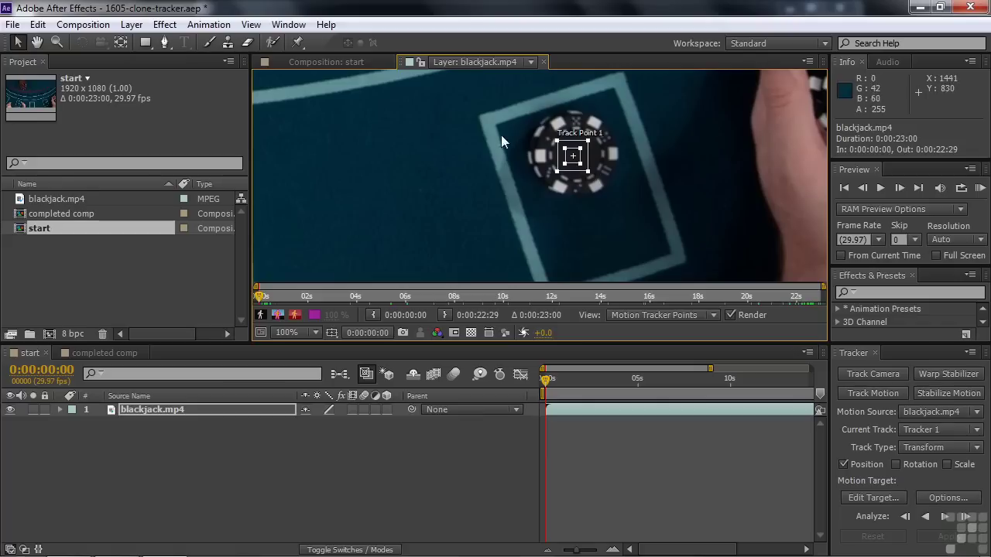
pyautogui.moveTo(589, 172); pyautogui.dragTo(634, 205)
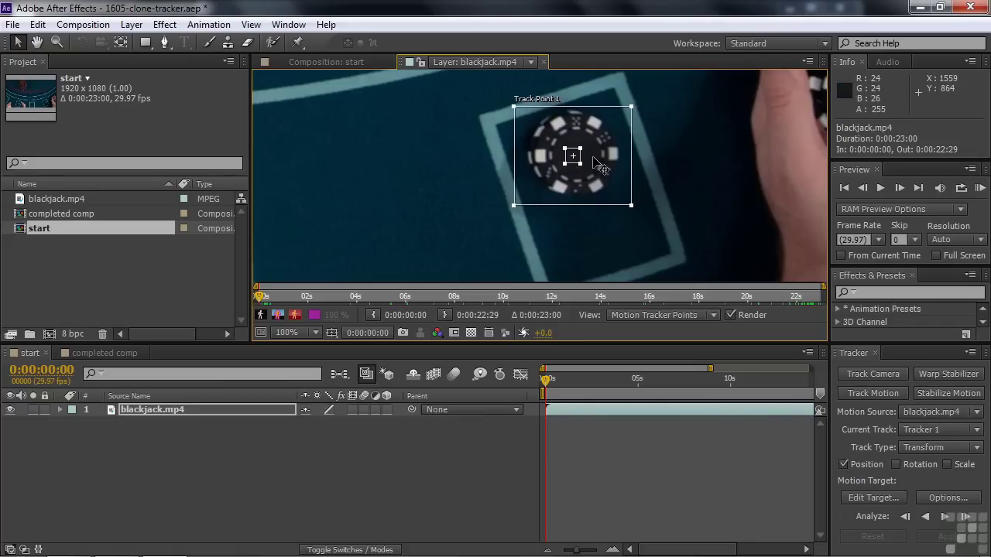
pyautogui.moveTo(589, 154); pyautogui.dragTo(611, 185)
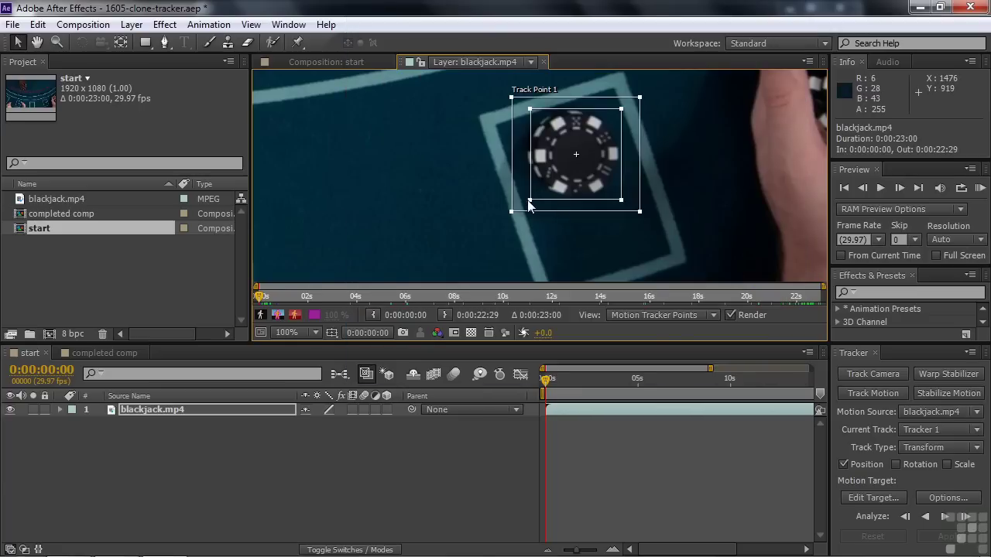
pyautogui.moveTo(527, 200); pyautogui.dragTo(522, 199)
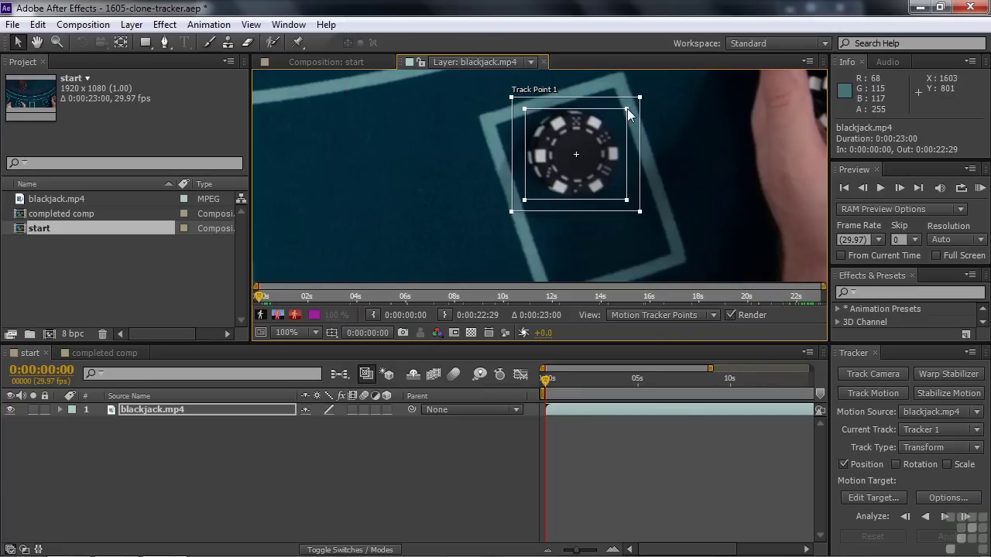
pyautogui.moveTo(627, 108); pyautogui.dragTo(628, 105)
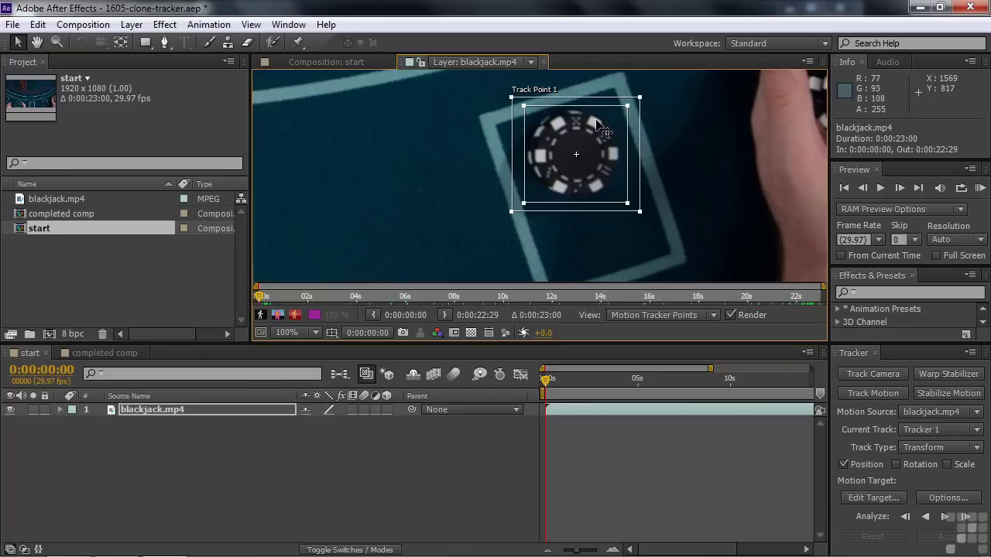
# Step: Track Point 1 forward through the clip, then return to 0:00:10:24 and zoom to 50% on the red chip
pyautogui.click(945, 516)
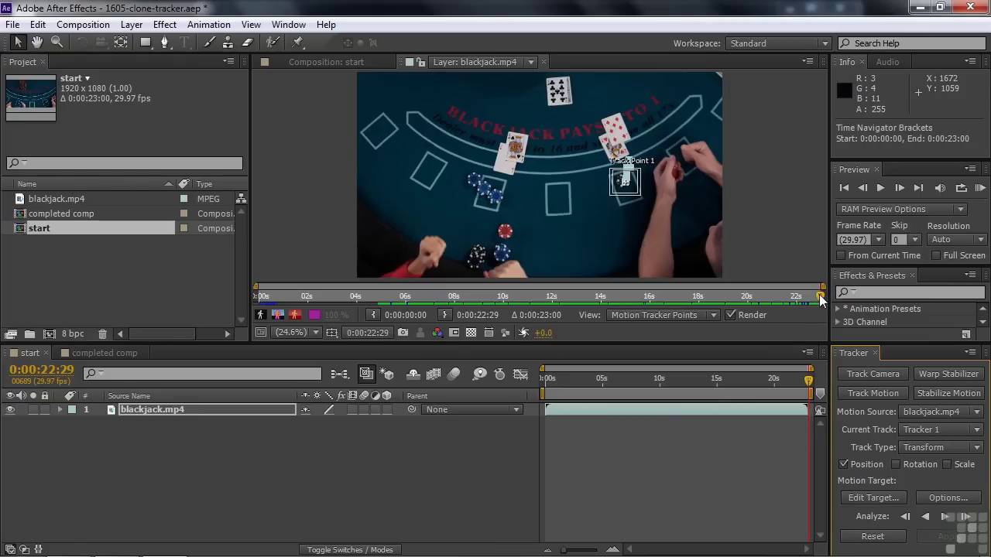
pyautogui.moveTo(824, 293); pyautogui.dragTo(523, 302)
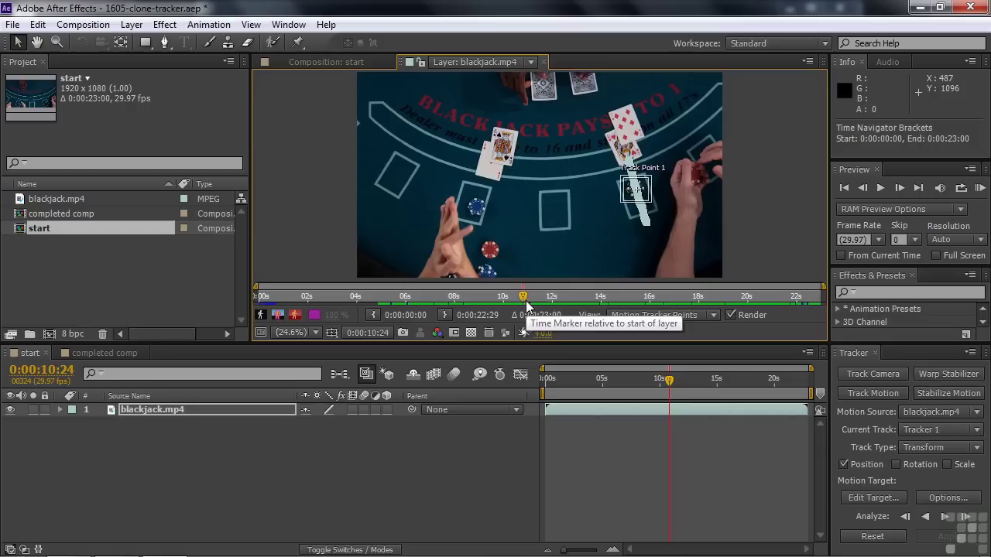
pyautogui.press('.')
pyautogui.press('.')
pyautogui.press('.')
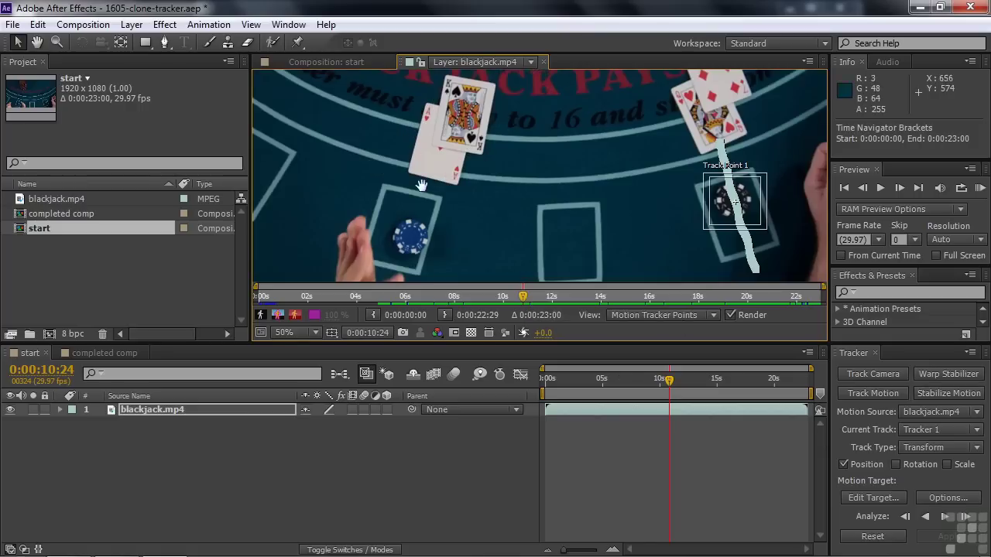
pyautogui.press('h')
pyautogui.moveTo(481, 203); pyautogui.dragTo(547, 120)
pyautogui.moveTo(597, 250); pyautogui.dragTo(603, 184)
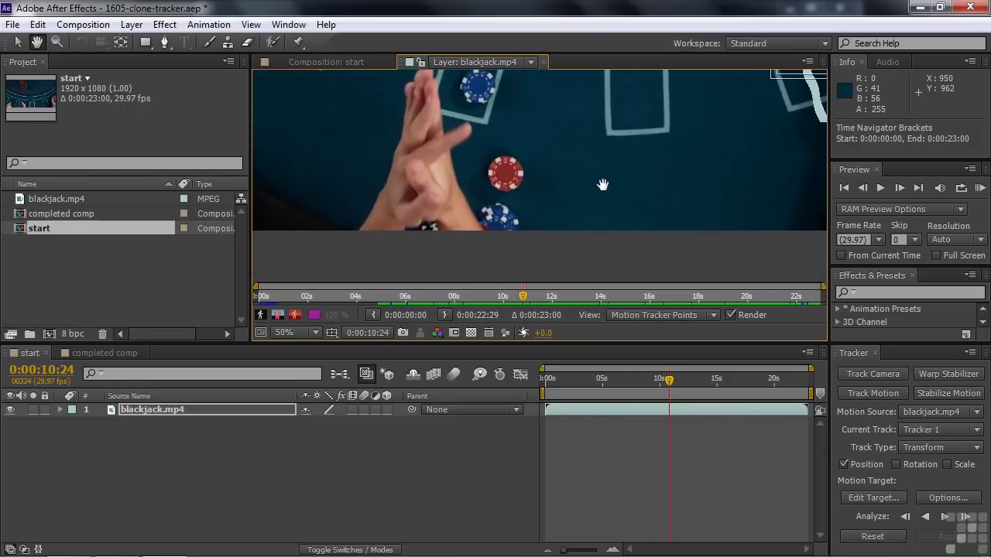
# Step: Use the Clone Stamp to sample the red chip and return to the clip's first frame
pyautogui.click(229, 44)
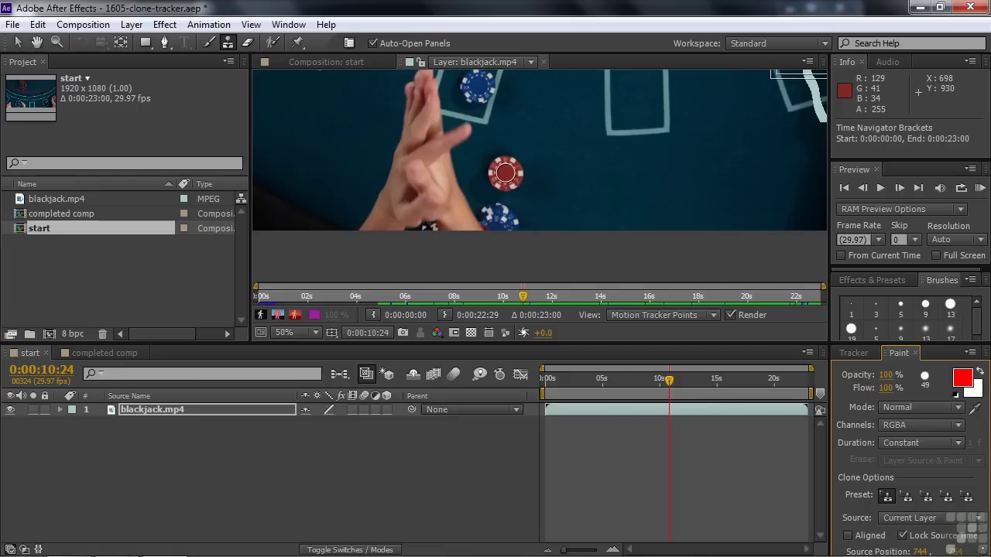
pyautogui.keyDown('alt'); pyautogui.click(506, 173); pyautogui.keyUp('alt')
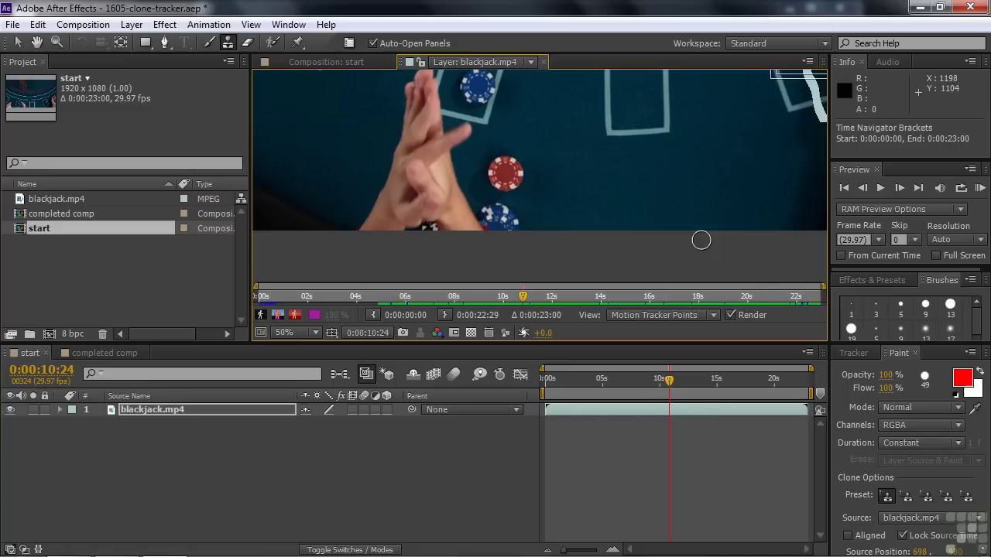
pyautogui.press('space')
pyautogui.moveTo(825, 151)
pyautogui.mouseDown()
pyautogui.moveTo(663, 186)
pyautogui.moveTo(604, 237)
pyautogui.mouseUp()
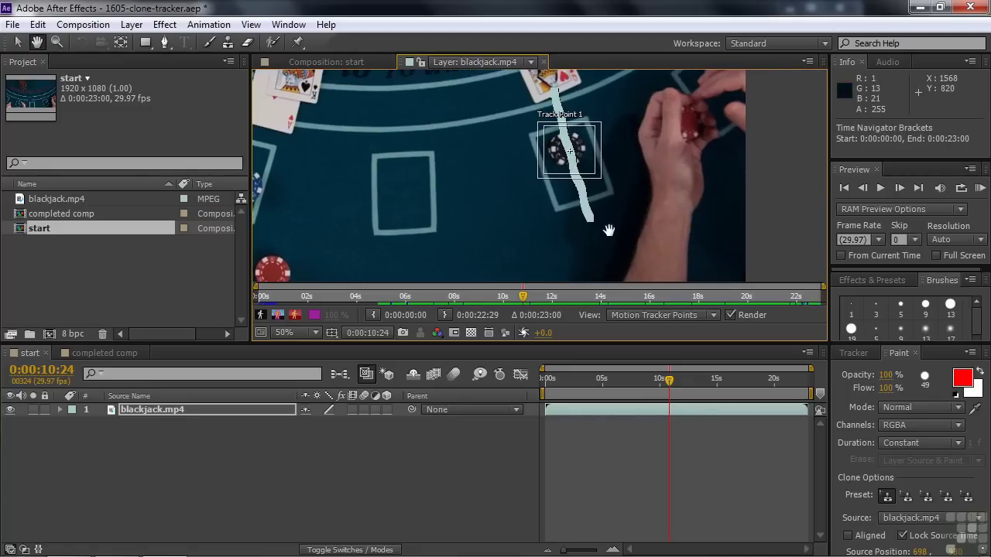
pyautogui.moveTo(523, 297)
pyautogui.mouseDown()
pyautogui.moveTo(443, 305)
pyautogui.moveTo(242, 295)
pyautogui.mouseUp()
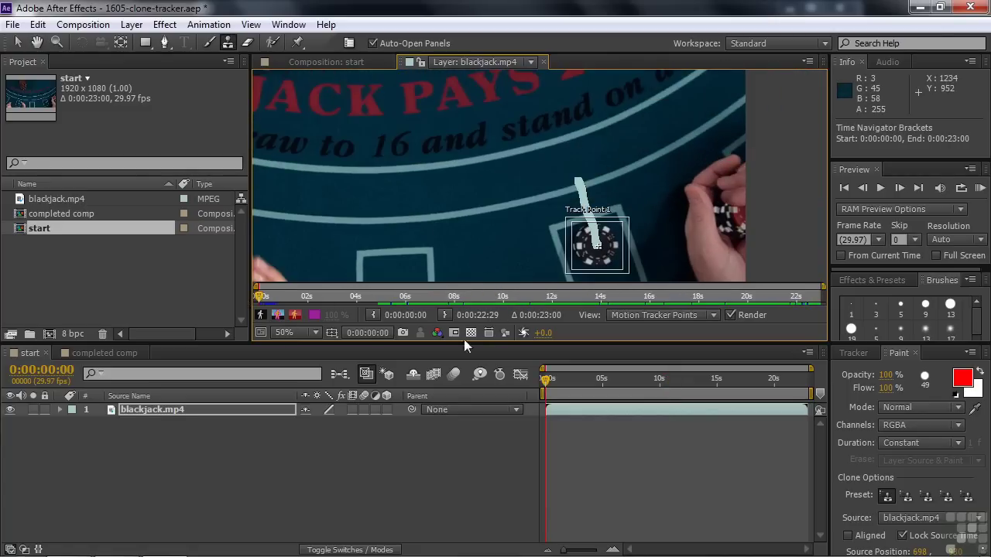
# Step: Hide the tracker overlay, zoom to 200% on the black chip, and paint the red chip's centre over it
pyautogui.click(714, 315)
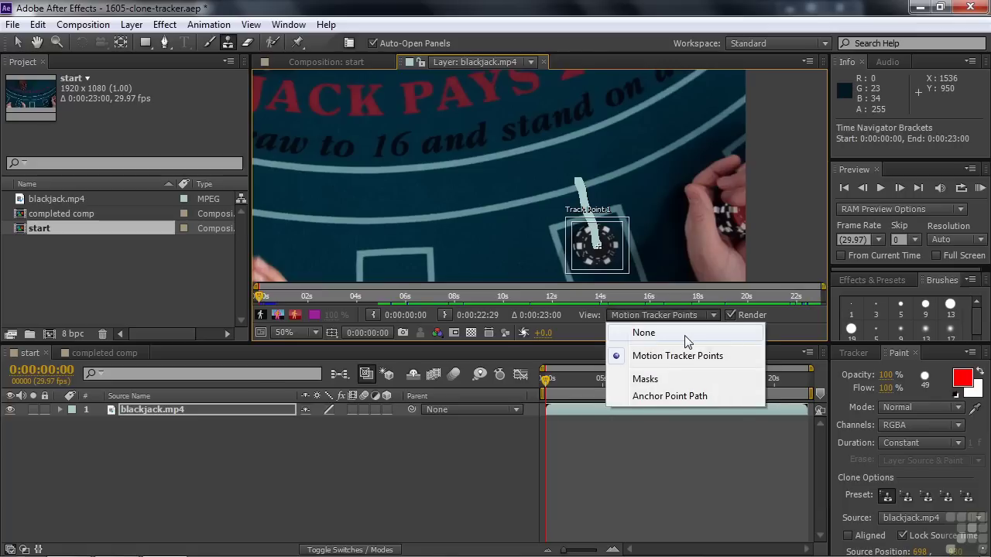
pyautogui.click(688, 341)
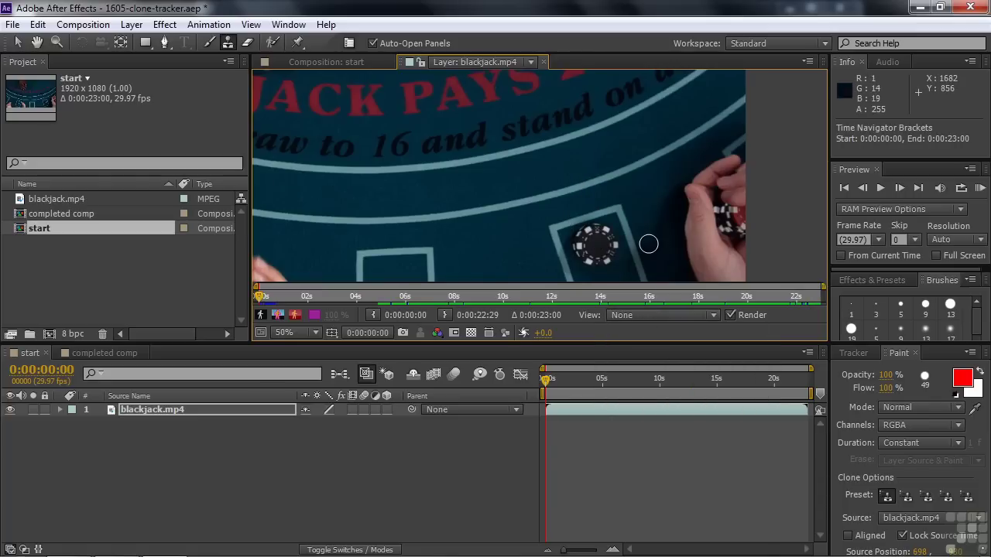
pyautogui.press('h')
pyautogui.moveTo(649, 245); pyautogui.dragTo(629, 168)
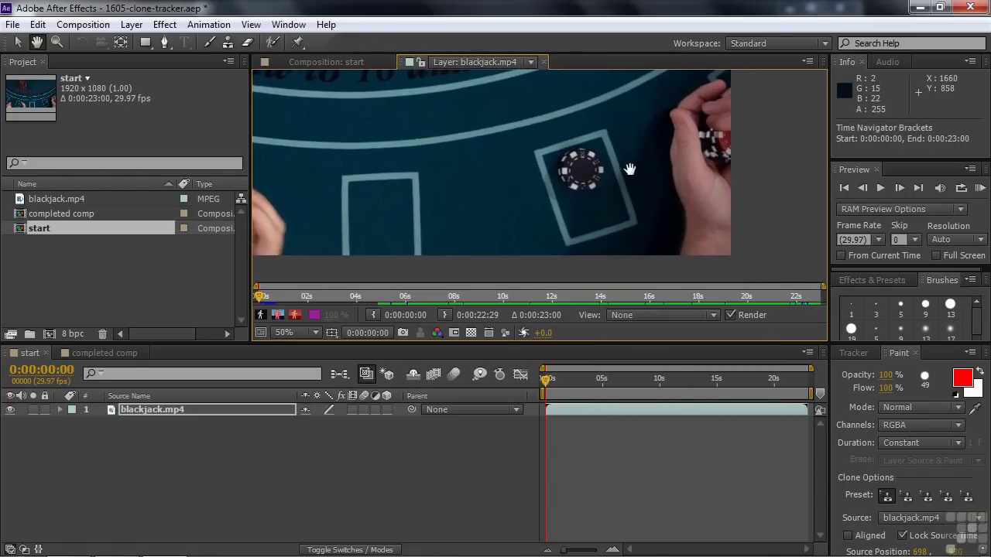
pyautogui.hotkey('ctrl', 'b')
pyautogui.press('.')
pyautogui.press('.')
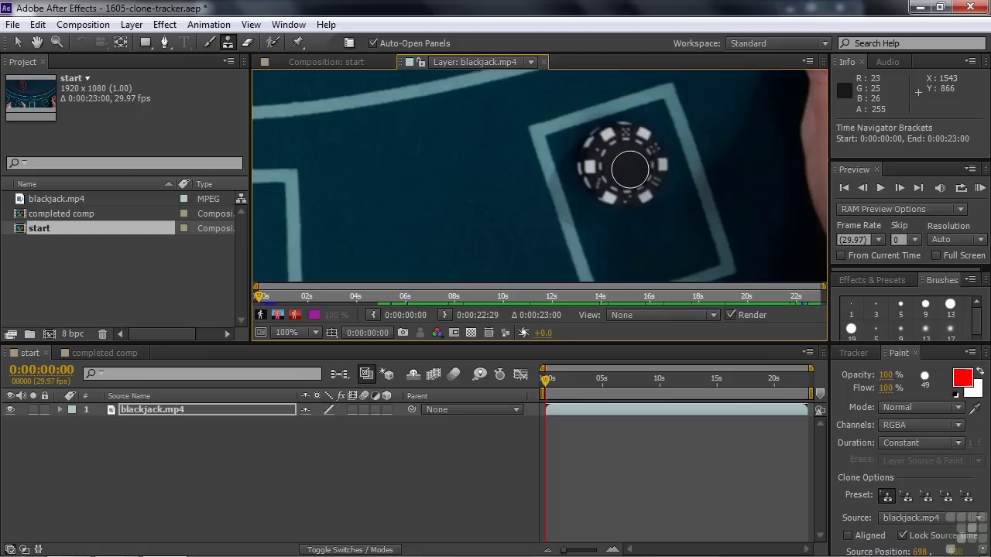
pyautogui.press('space')
pyautogui.moveTo(726, 181)
pyautogui.mouseDown()
pyautogui.moveTo(609, 171)
pyautogui.moveTo(571, 186)
pyautogui.mouseUp()
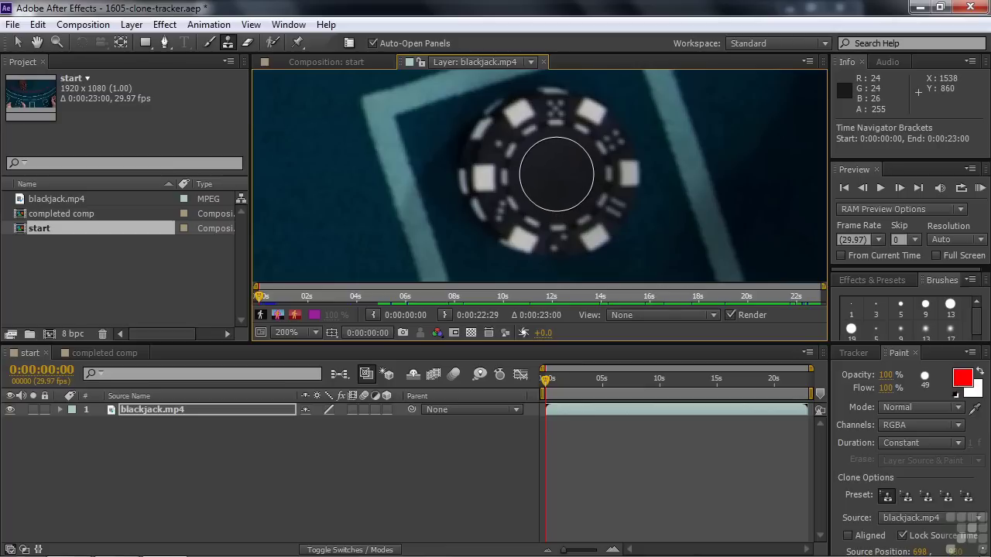
pyautogui.moveTo(556, 174)
pyautogui.mouseDown()
pyautogui.moveTo(534, 169)
pyautogui.moveTo(543, 186)
pyautogui.moveTo(569, 193)
pyautogui.moveTo(592, 174)
pyautogui.moveTo(573, 149)
pyautogui.moveTo(554, 147)
pyautogui.moveTo(498, 165)
pyautogui.moveTo(491, 188)
pyautogui.moveTo(574, 207)
pyautogui.moveTo(597, 172)
pyautogui.moveTo(581, 149)
pyautogui.moveTo(530, 152)
pyautogui.moveTo(523, 183)
pyautogui.moveTo(542, 207)
pyautogui.moveTo(565, 210)
pyautogui.moveTo(580, 200)
pyautogui.moveTo(571, 159)
pyautogui.moveTo(549, 150)
pyautogui.moveTo(528, 157)
pyautogui.moveTo(523, 192)
pyautogui.moveTo(548, 211)
pyautogui.moveTo(572, 207)
pyautogui.moveTo(576, 149)
pyautogui.mouseUp()
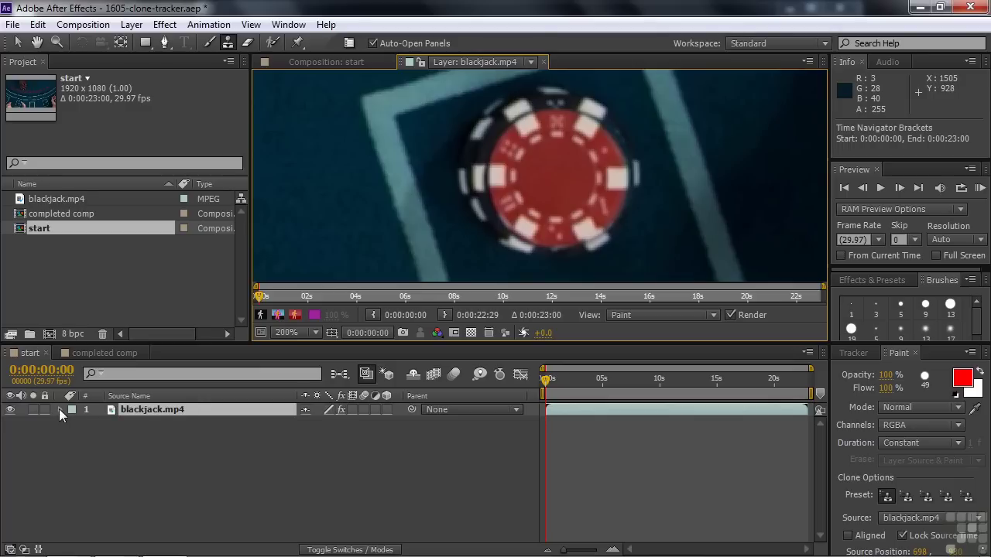
pyautogui.click(60, 410)
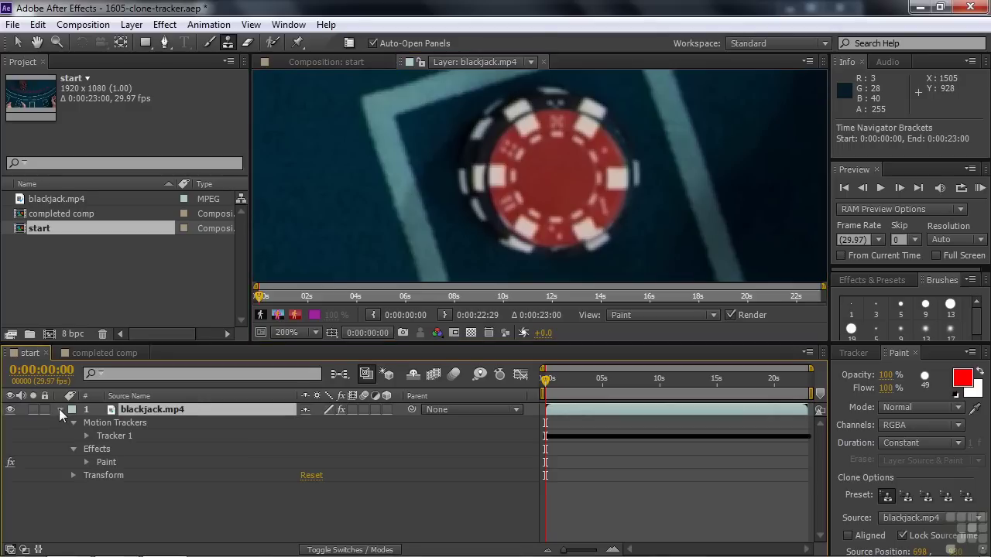
pyautogui.click(86, 462)
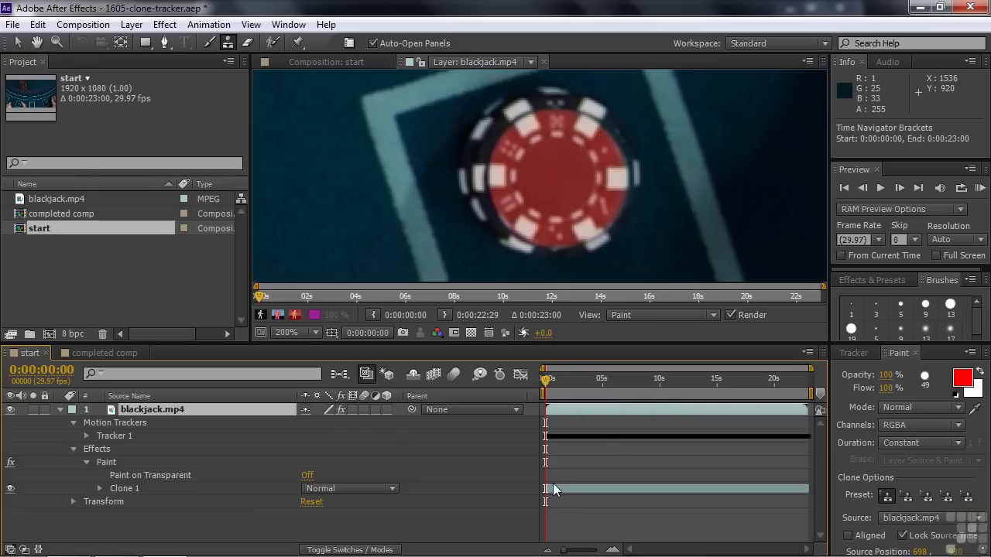
# Step: Show only the keyframed properties, set Current Track to Tracker 1, and leave Edit Target unchanged
pyautogui.click(60, 410)
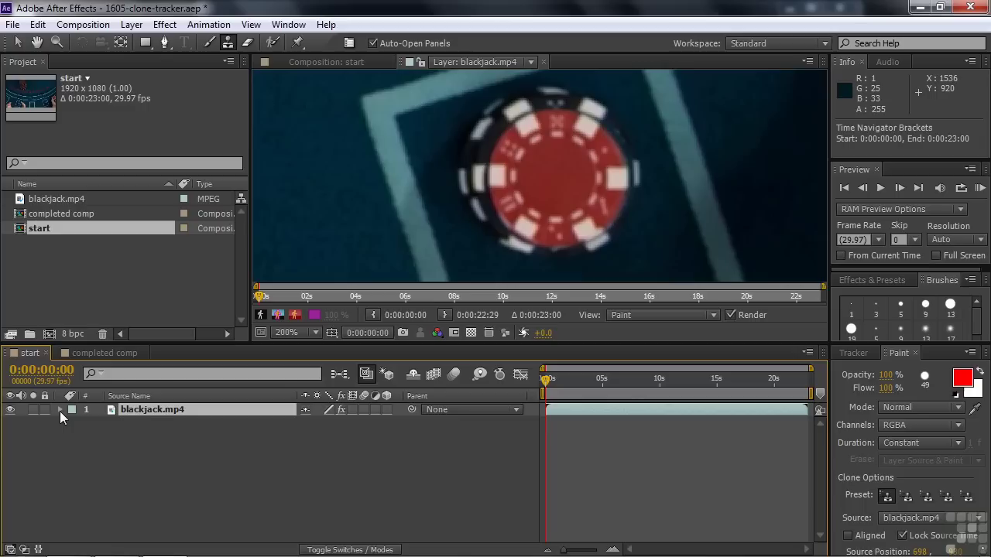
pyautogui.press('u')
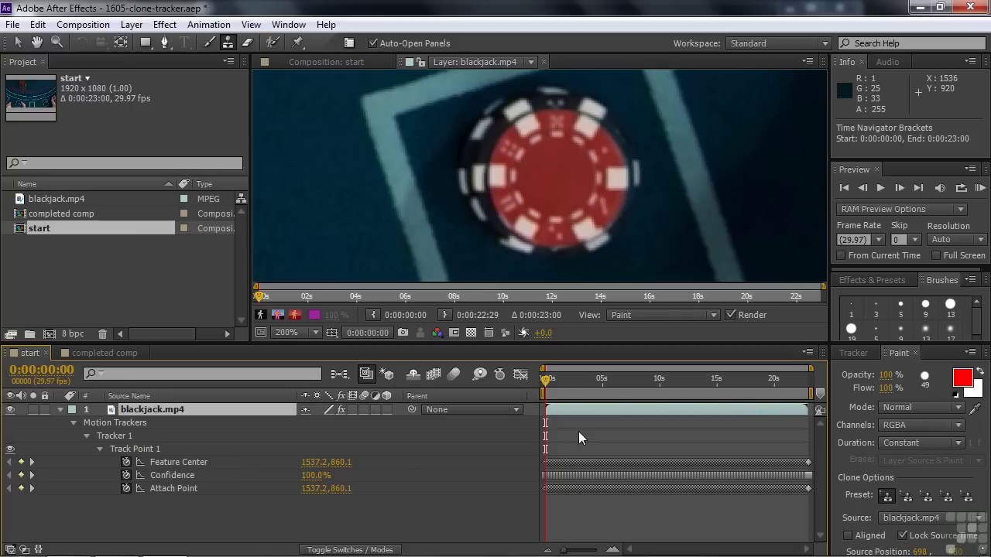
pyautogui.click(854, 352)
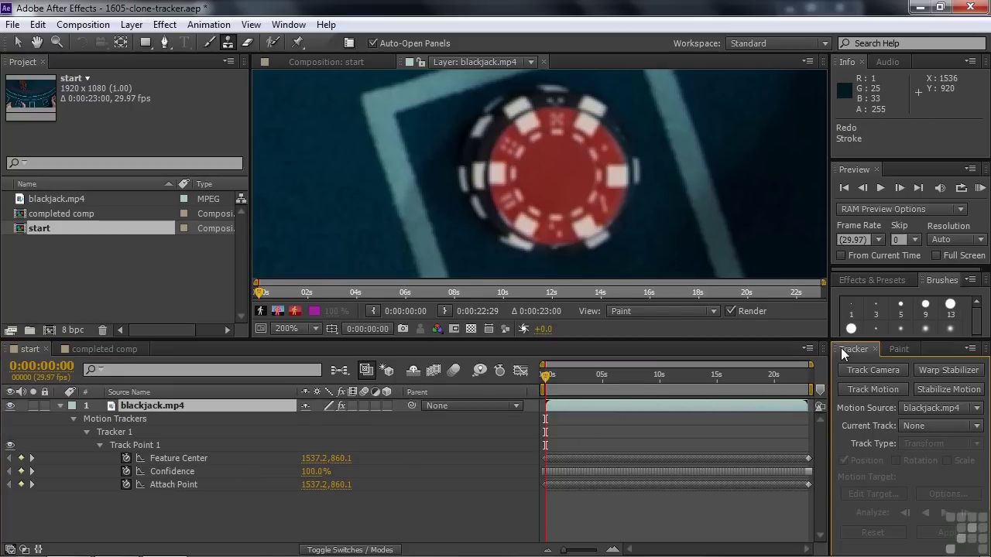
pyautogui.click(976, 427)
pyautogui.click(933, 467)
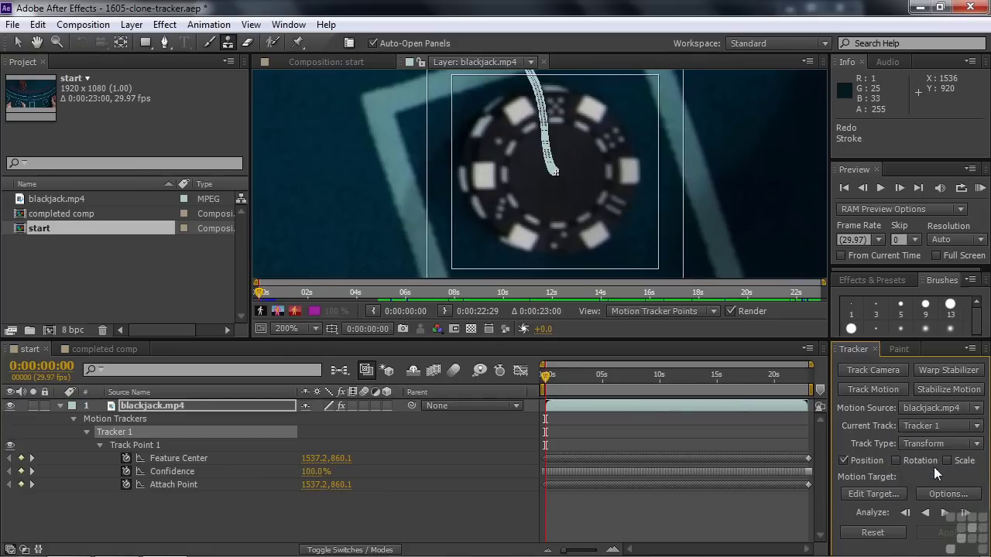
pyautogui.click(871, 494)
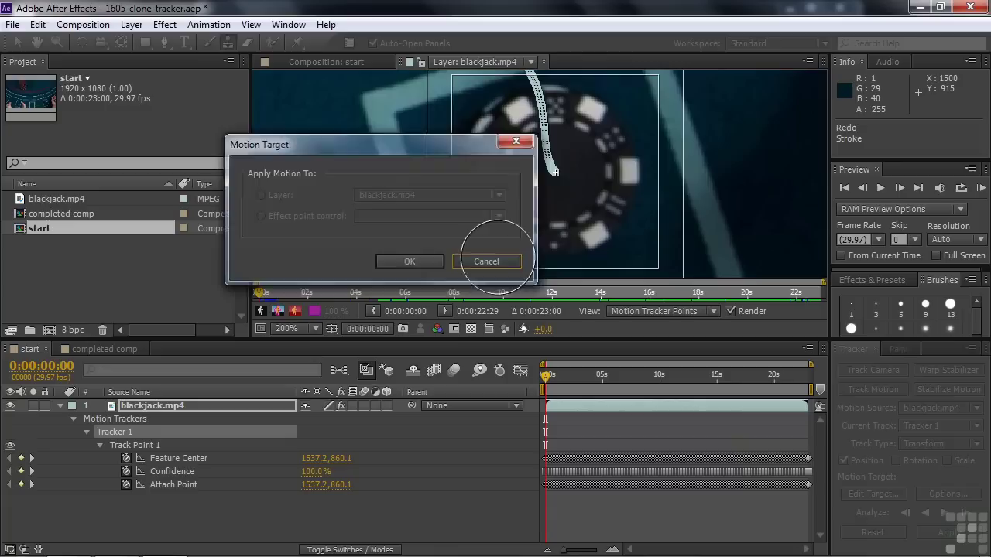
pyautogui.click(488, 263)
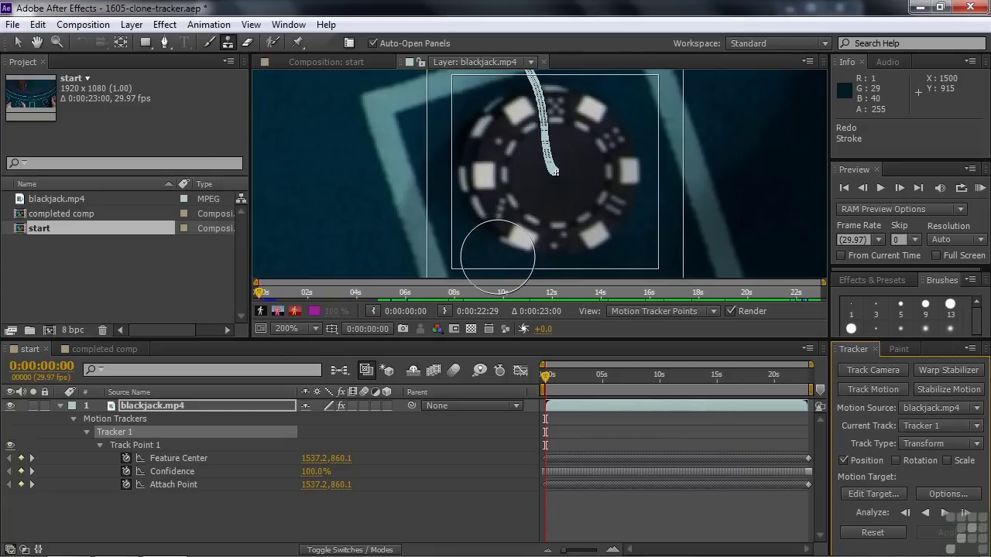
# Step: Expand Effects > Paint > Clone 1 to show its Transform properties
pyautogui.click(61, 406)
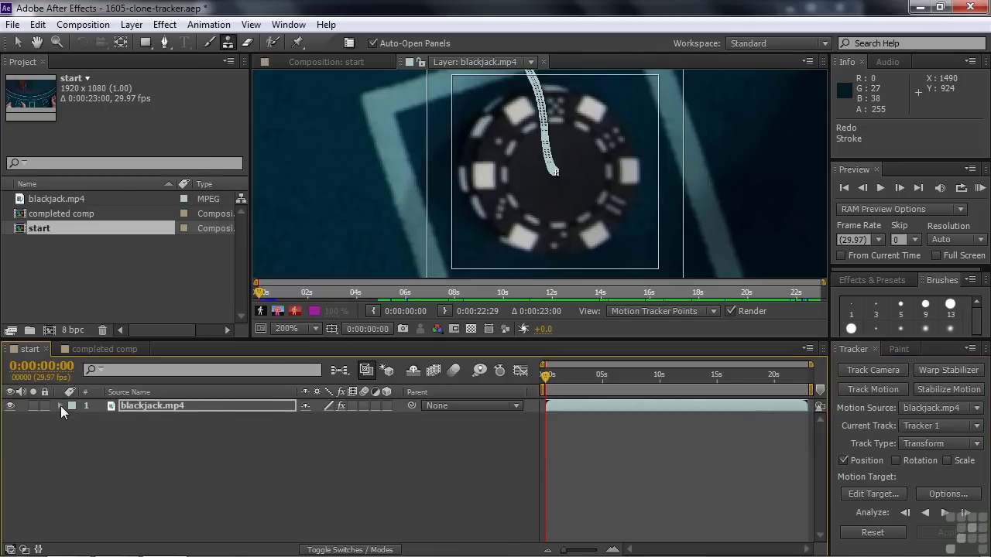
pyautogui.click(60, 403)
pyautogui.click(72, 432)
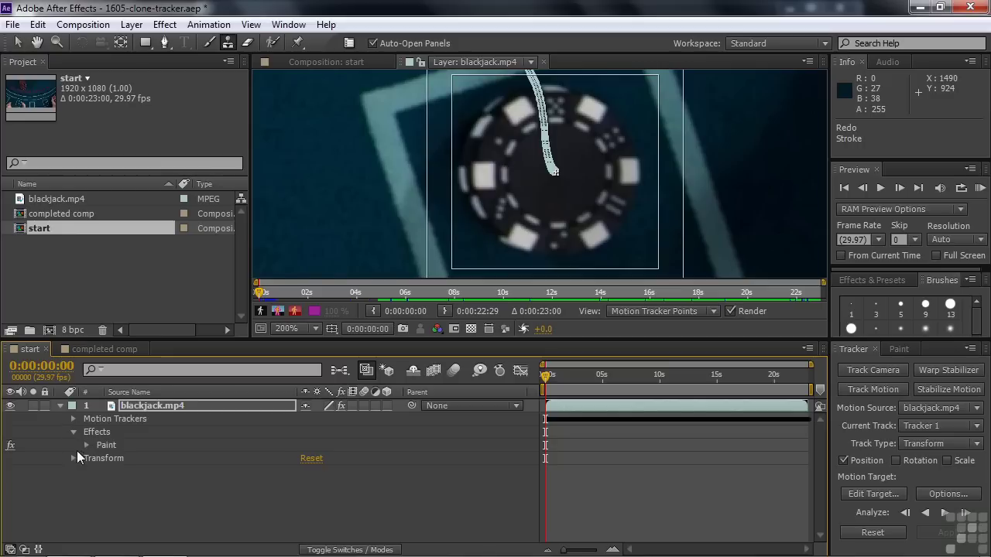
pyautogui.click(85, 445)
pyautogui.click(99, 472)
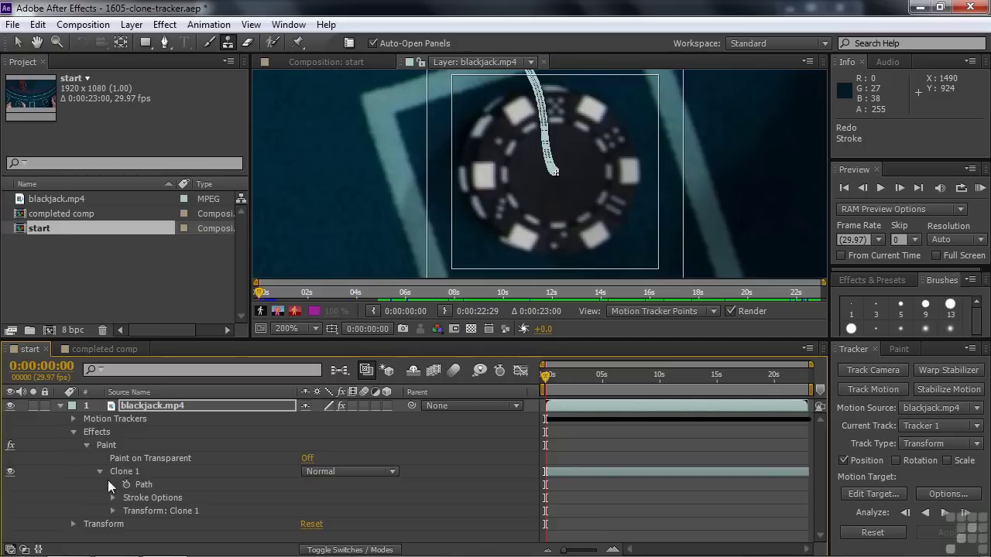
pyautogui.click(113, 511)
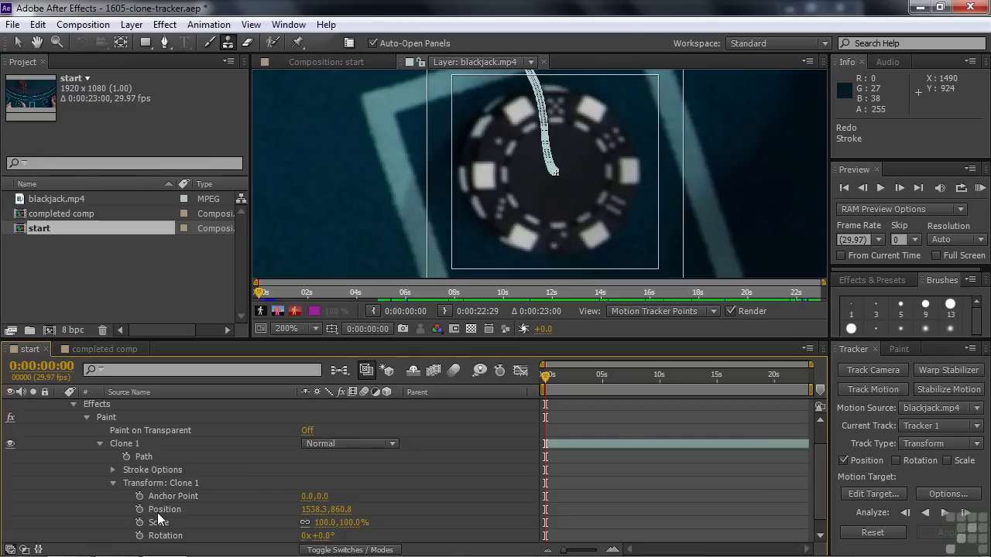
# Step: Expand Motion Trackers > Tracker 1 > Track Point 1 to reveal its Feature Center
pyautogui.scroll(2, 819, 510)
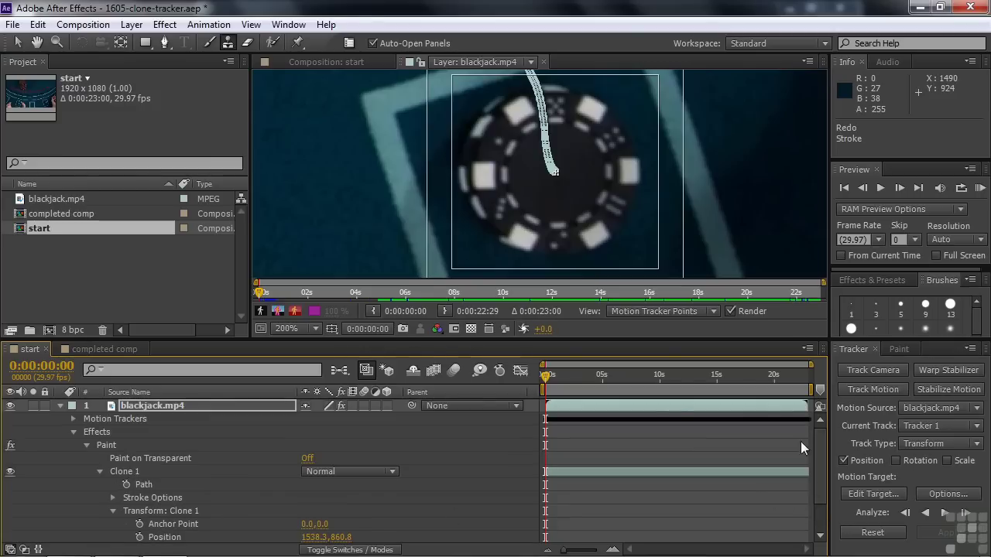
pyautogui.click(73, 419)
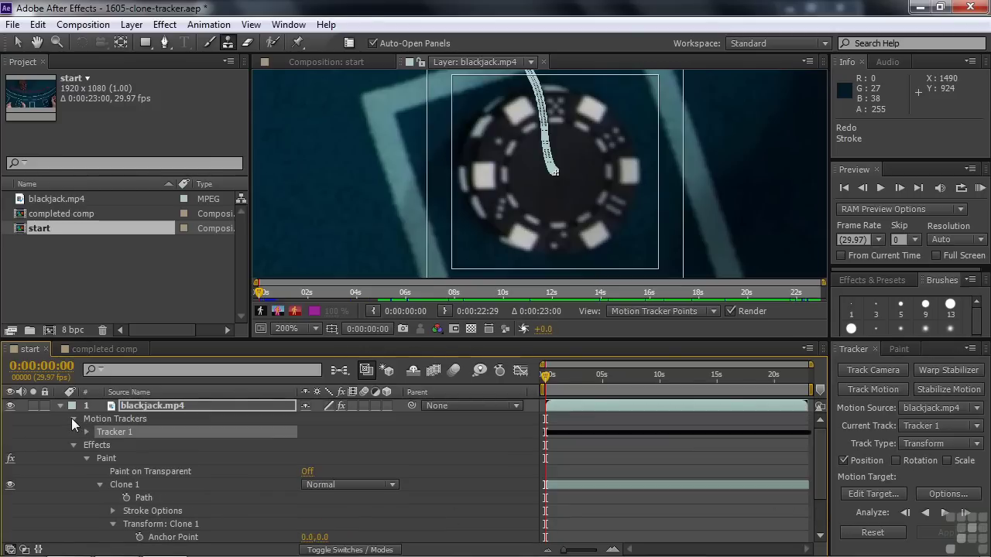
pyautogui.click(86, 431)
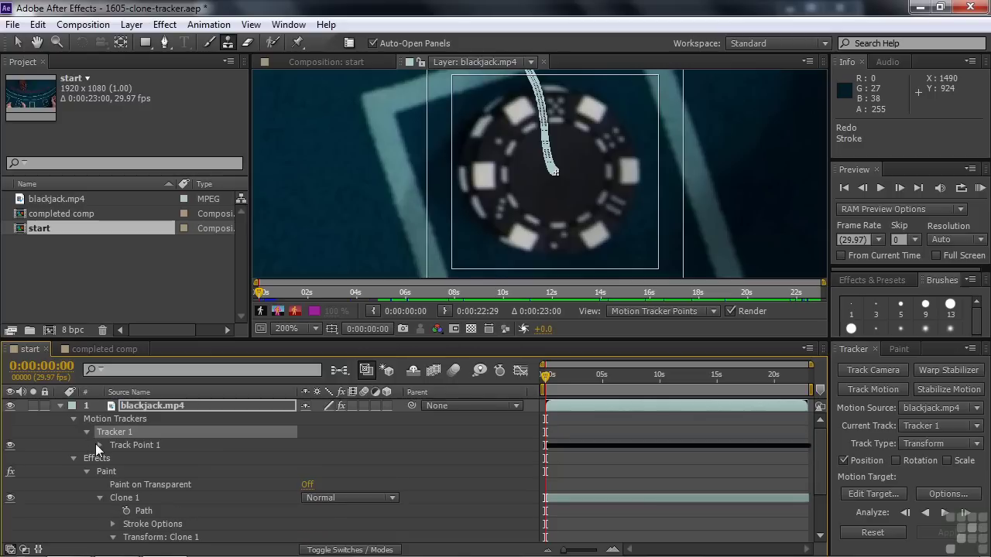
pyautogui.click(99, 445)
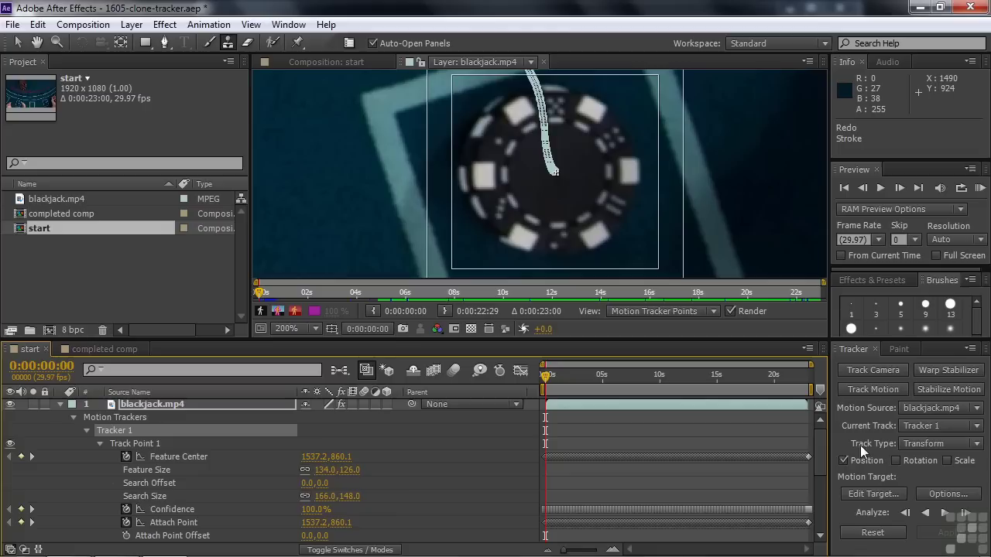
pyautogui.moveTo(822, 439); pyautogui.dragTo(817, 507)
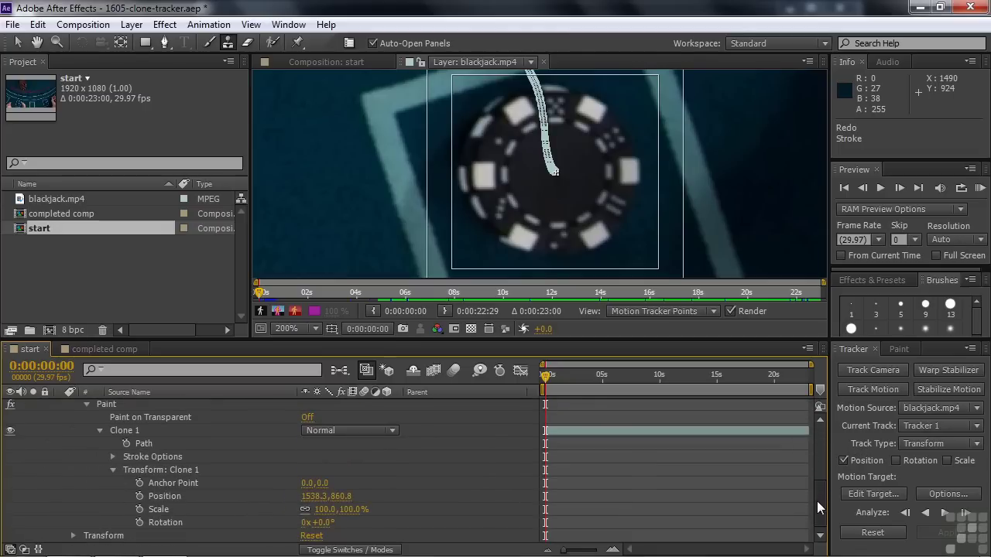
# Step: Link Clone 1 Position by expression to Track Point 1's Feature Center, then view the start composition
pyautogui.keyDown('alt'); pyautogui.click(139, 497); pyautogui.keyUp('alt')
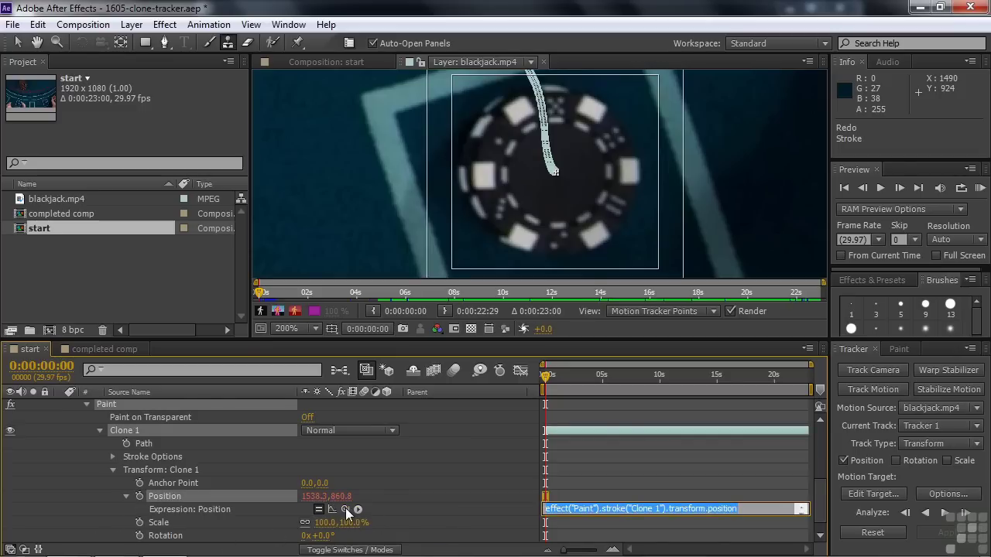
pyautogui.moveTo(346, 511)
pyautogui.mouseDown()
pyautogui.moveTo(261, 394)
pyautogui.moveTo(217, 382)
pyautogui.moveTo(176, 394)
pyautogui.moveTo(219, 418)
pyautogui.moveTo(104, 330)
pyautogui.moveTo(140, 384)
pyautogui.moveTo(169, 404)
pyautogui.moveTo(166, 458)
pyautogui.mouseUp()
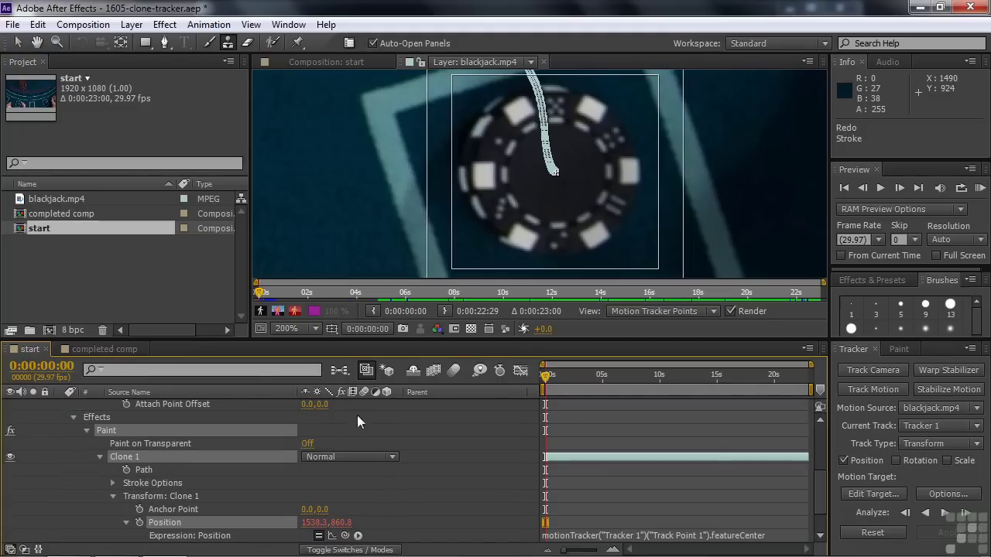
pyautogui.click(464, 455)
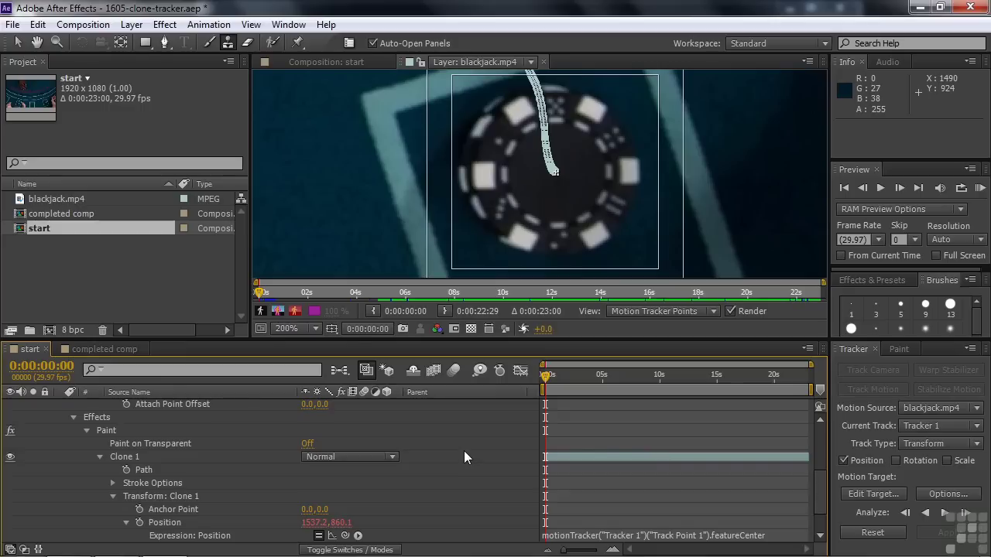
pyautogui.click(323, 62)
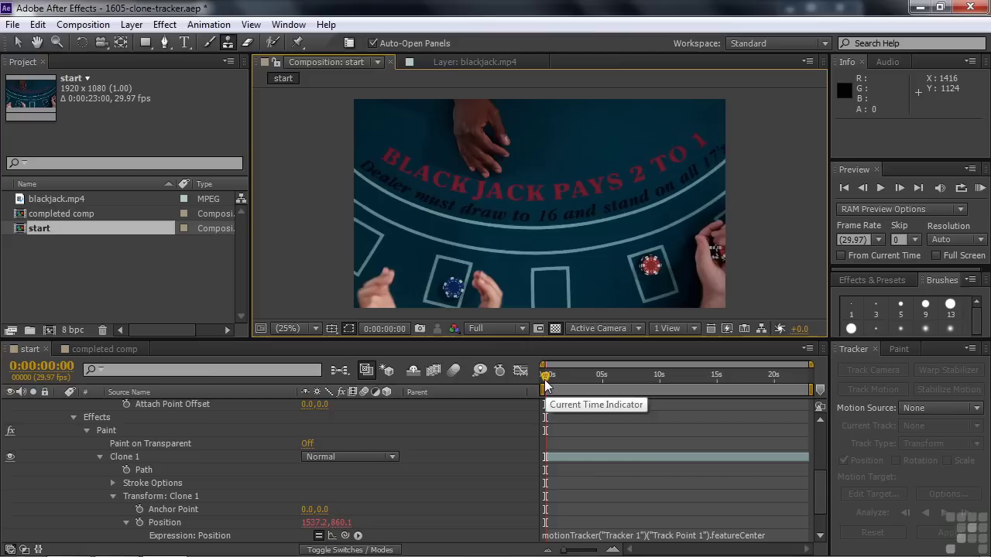
# Step: Check the clone on the final frame 0:00:22:29 at 50% zoom, with Scale scrolled into view
pyautogui.moveTo(550, 378); pyautogui.dragTo(819, 392)
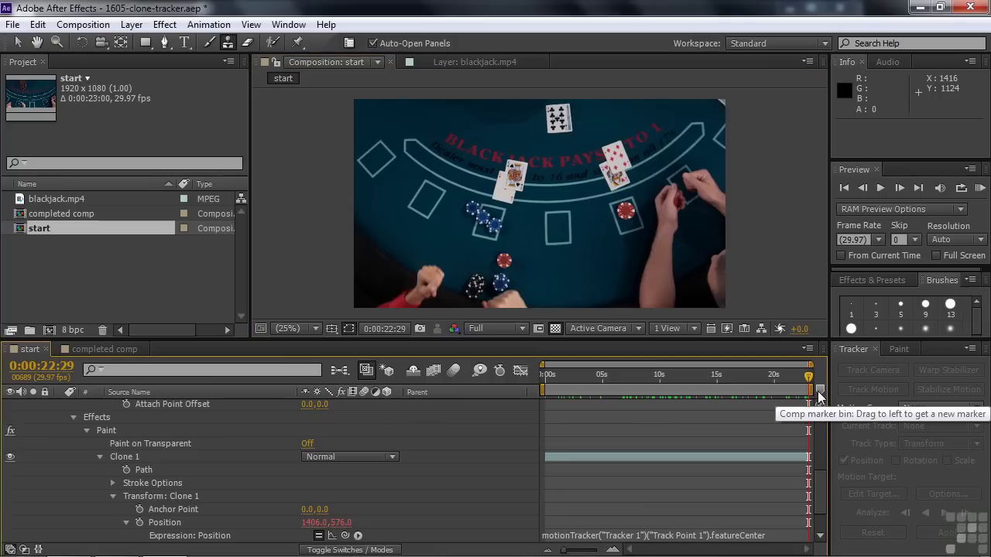
pyautogui.press('.')
pyautogui.press('.')
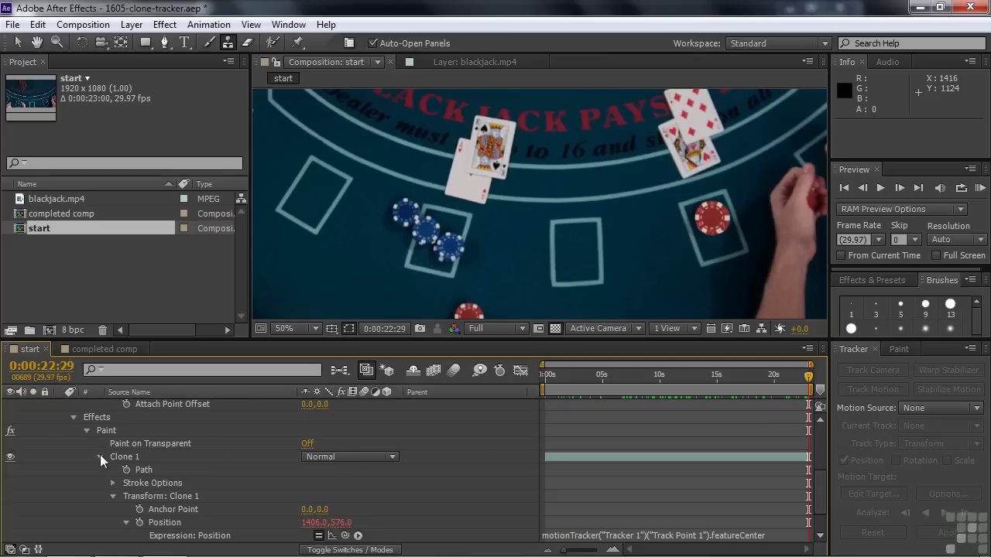
pyautogui.scroll(-2, 817, 495)
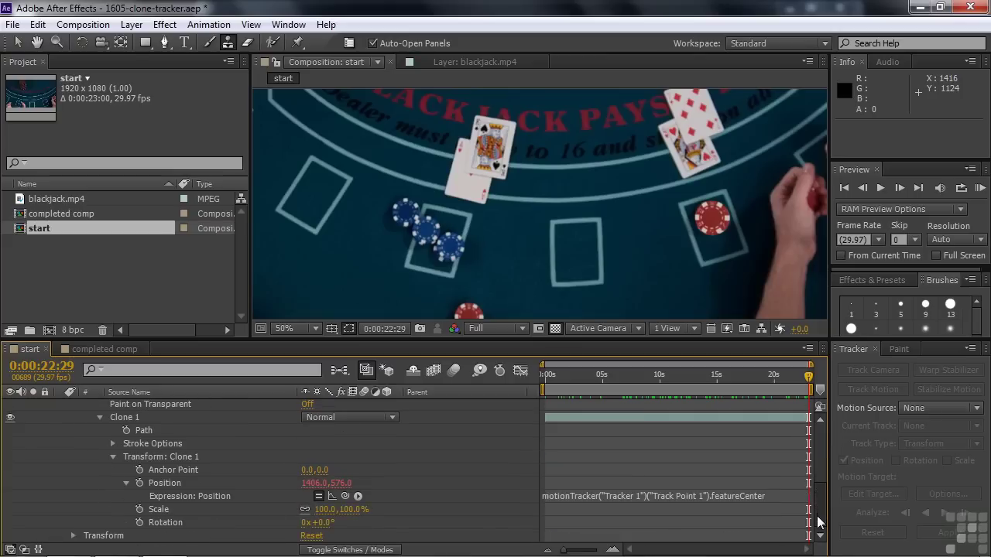
# Step: Keyframe Clone 1 Scale at 100% on the last frame and 127% at the clip start
pyautogui.click(139, 510)
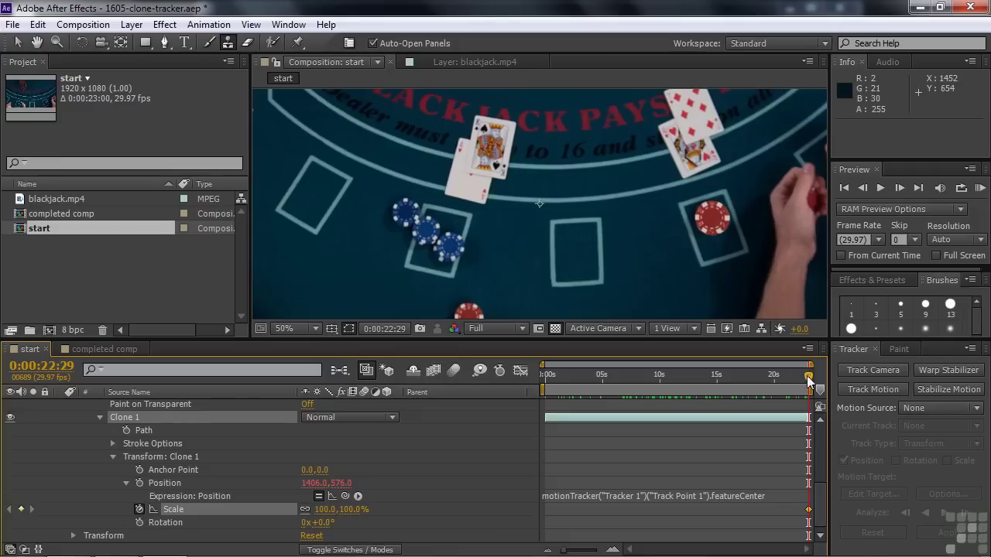
pyautogui.moveTo(809, 377); pyautogui.dragTo(540, 408)
pyautogui.moveTo(624, 305); pyautogui.dragTo(577, 164)
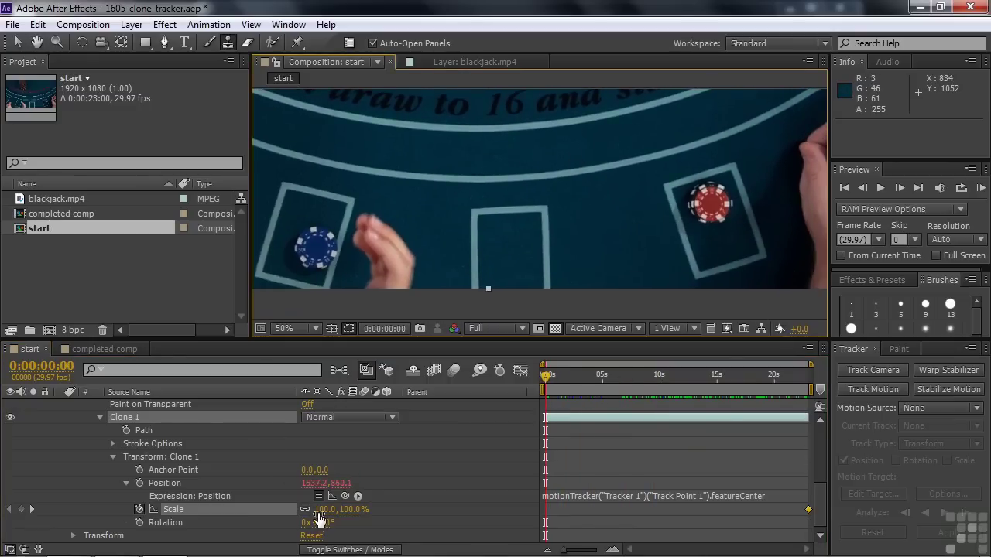
pyautogui.moveTo(317, 511); pyautogui.dragTo(341, 510)
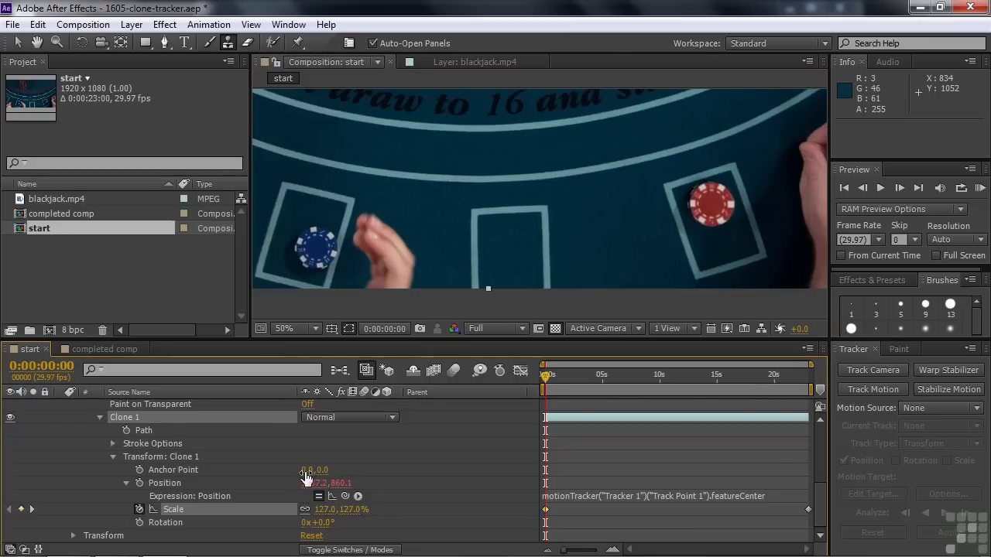
# Step: Set Clone 1's Anchor Point to 3,2 to centre the clone on the chip
pyautogui.moveTo(306, 470); pyautogui.dragTo(308, 470)
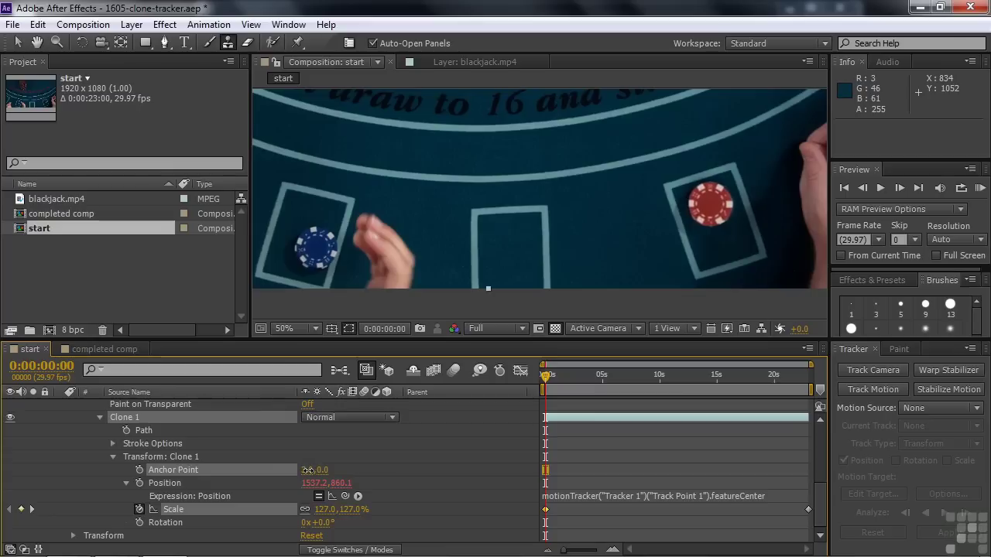
pyautogui.click(308, 470)
pyautogui.moveTo(320, 470); pyautogui.dragTo(320, 471)
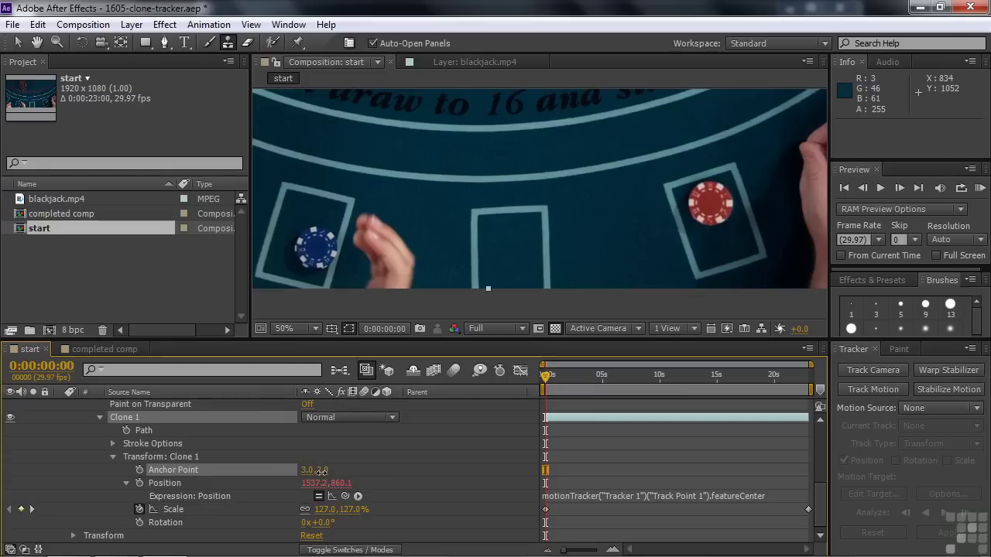
pyautogui.click(552, 377)
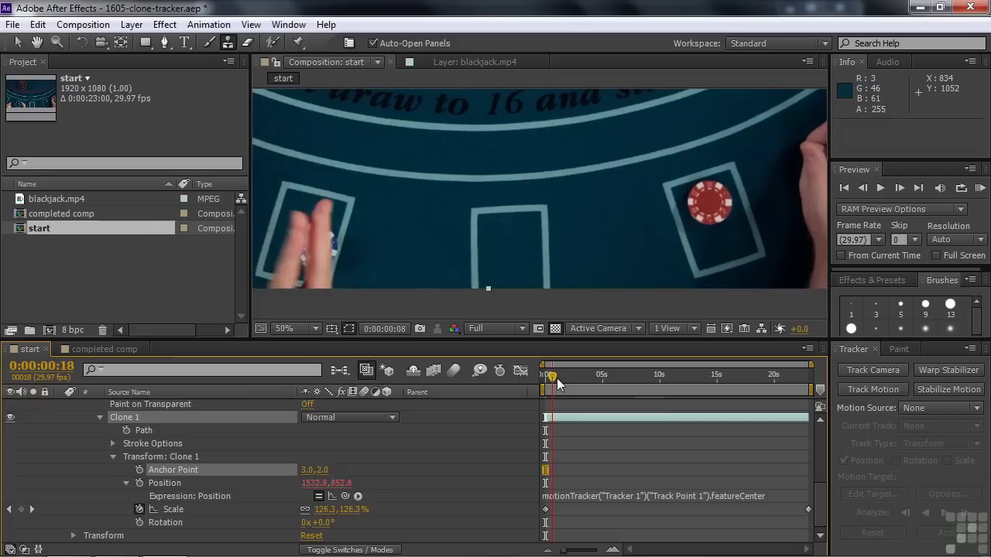
pyautogui.moveTo(557, 378); pyautogui.dragTo(702, 399)
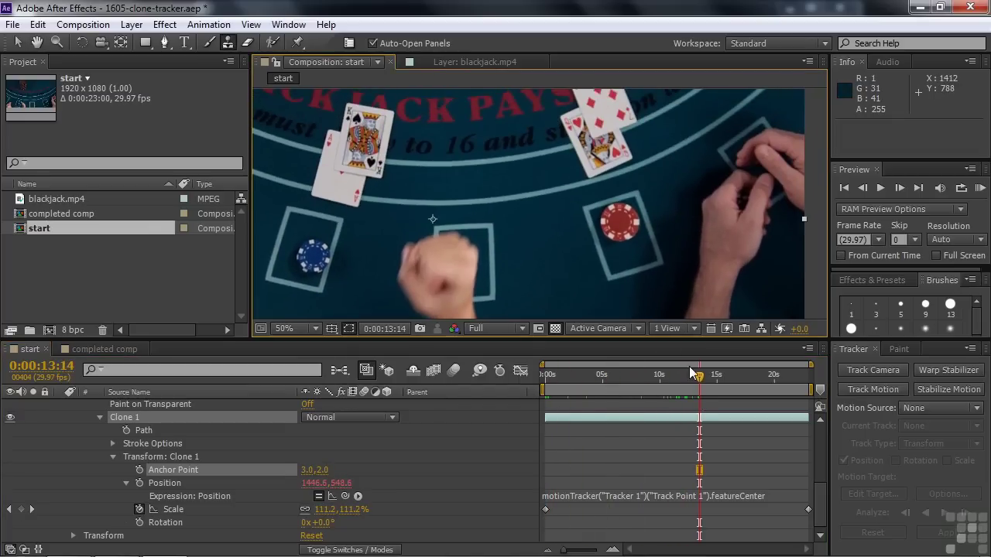
pyautogui.moveTo(697, 378); pyautogui.dragTo(535, 380)
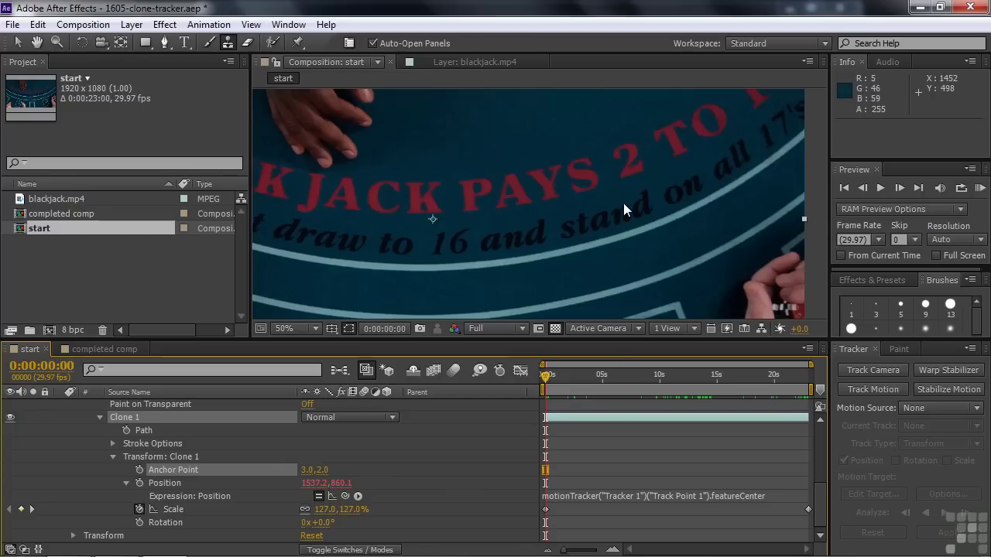
pyautogui.scroll(-2, 624, 202)
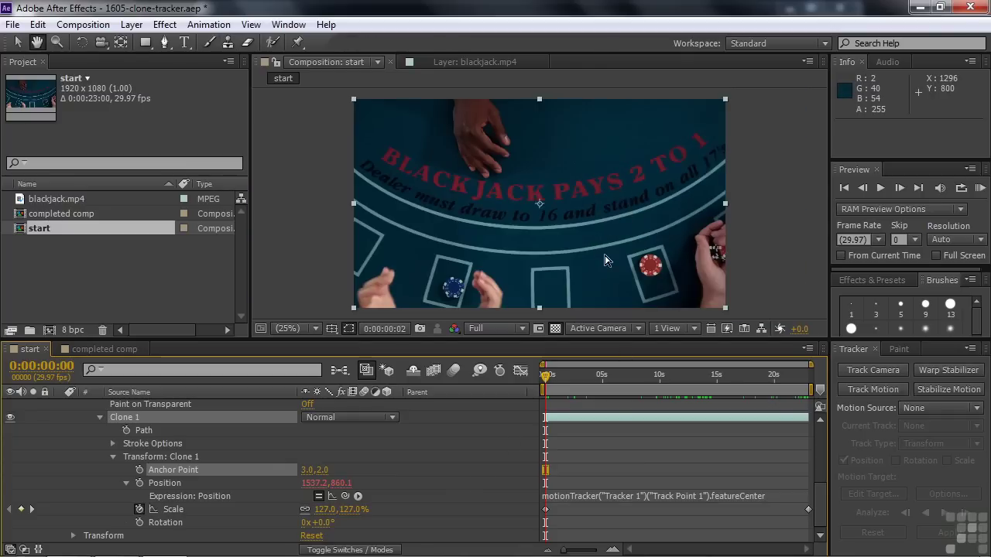
pyautogui.hotkey('ctrl', 'Right')
pyautogui.hotkey('ctrl', 'Right')
pyautogui.hotkey('ctrl', 'Right')
pyautogui.hotkey('ctrl', 'Right')
pyautogui.hotkey('ctrl', 'Right')
pyautogui.hotkey('ctrl', 'Right')
pyautogui.moveTo(547, 379)
pyautogui.mouseDown()
pyautogui.moveTo(793, 376)
pyautogui.moveTo(540, 373)
pyautogui.mouseUp()
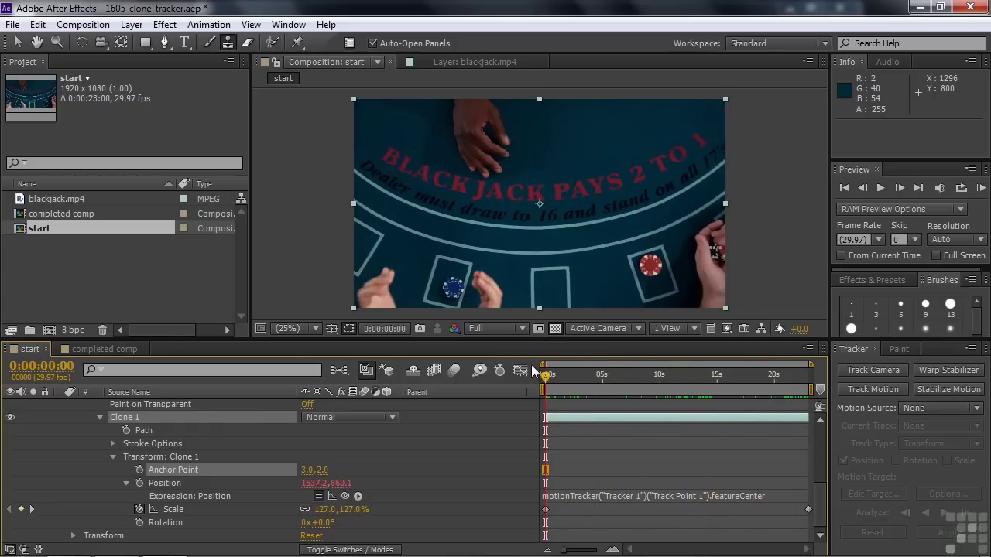